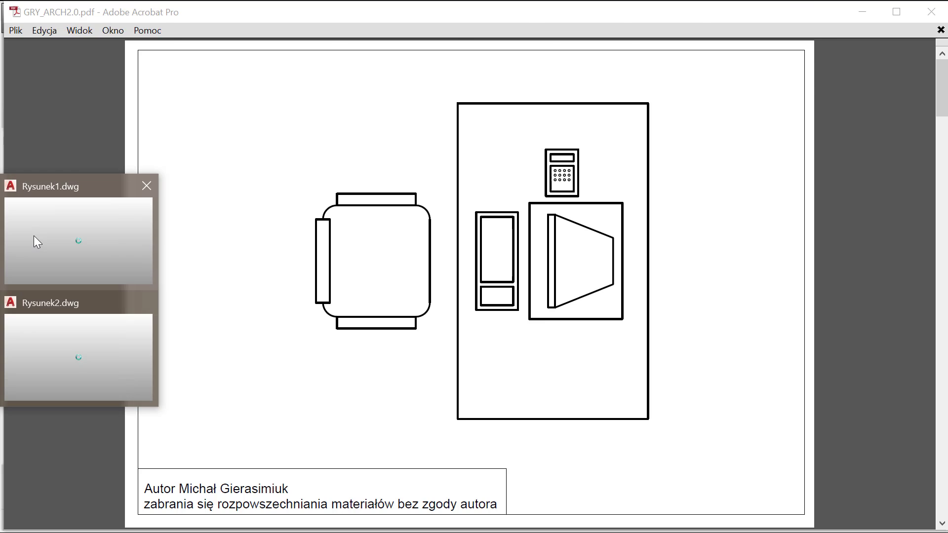
- Switch to the empty Rysunek1.dwg drawing in AutoCAD
{"action": "left_click", "coordinate": [33, 236]}
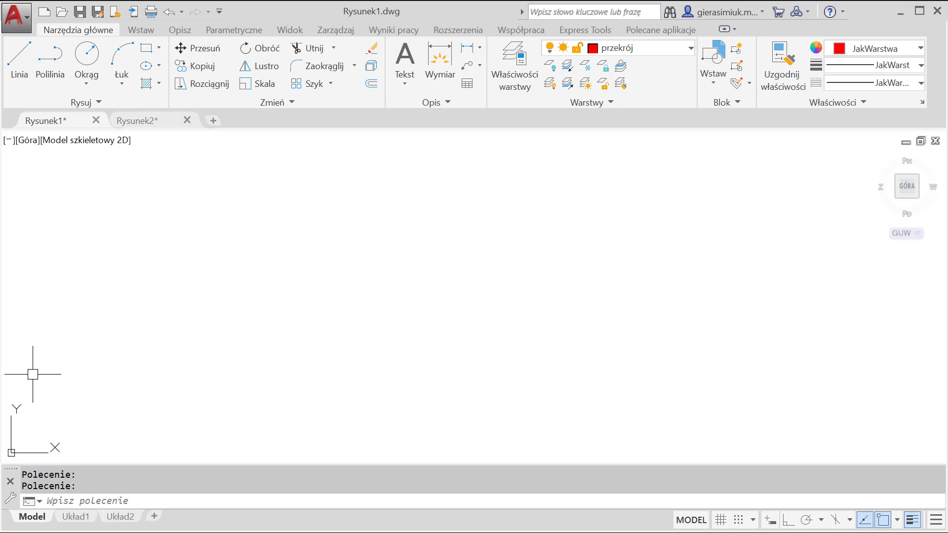
- Bring the GRY_ARCH2.0.pdf reference sheet back to the front
{"action": "left_click", "coordinate": [117, 340]}
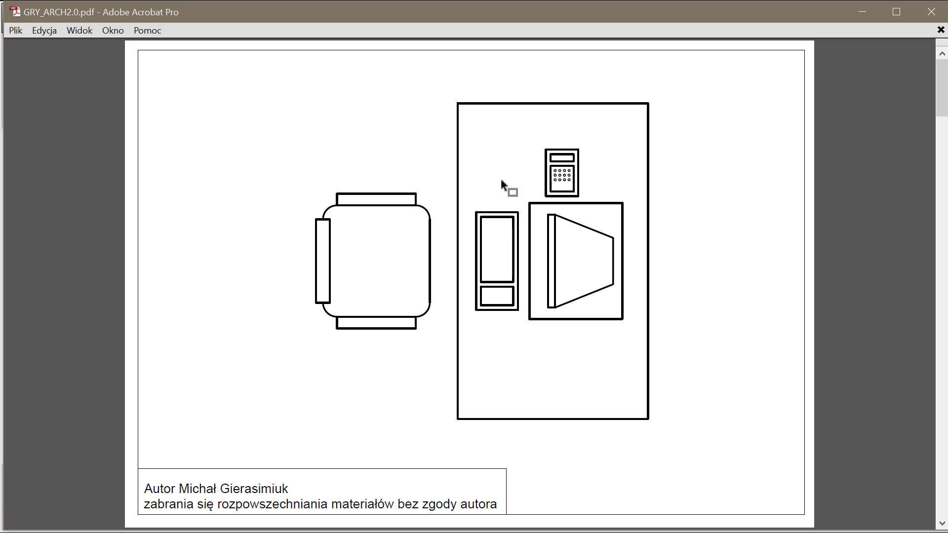
{"action": "scroll", "coordinate": [500, 181], "scroll_direction": "down", "scroll_amount": 1}
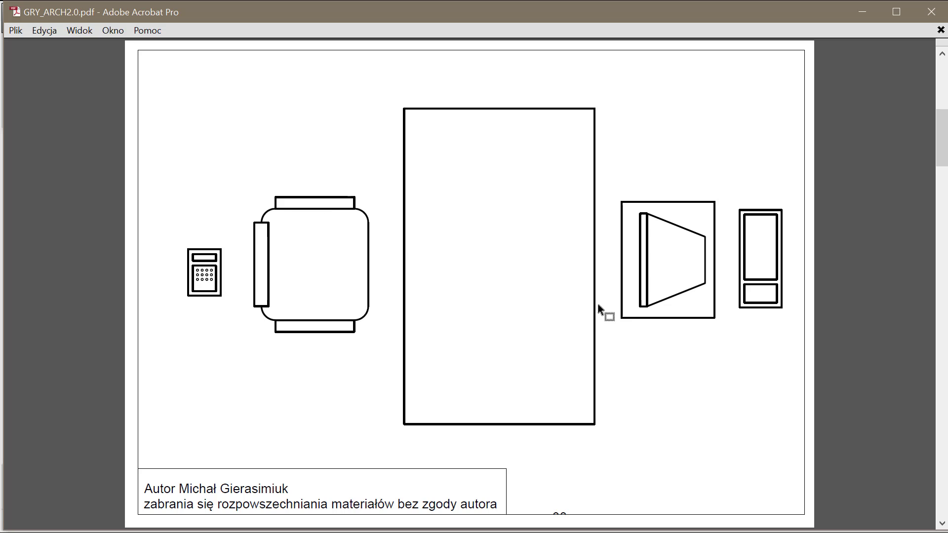
{"action": "scroll", "coordinate": [509, 288], "scroll_direction": "down", "scroll_amount": 2}
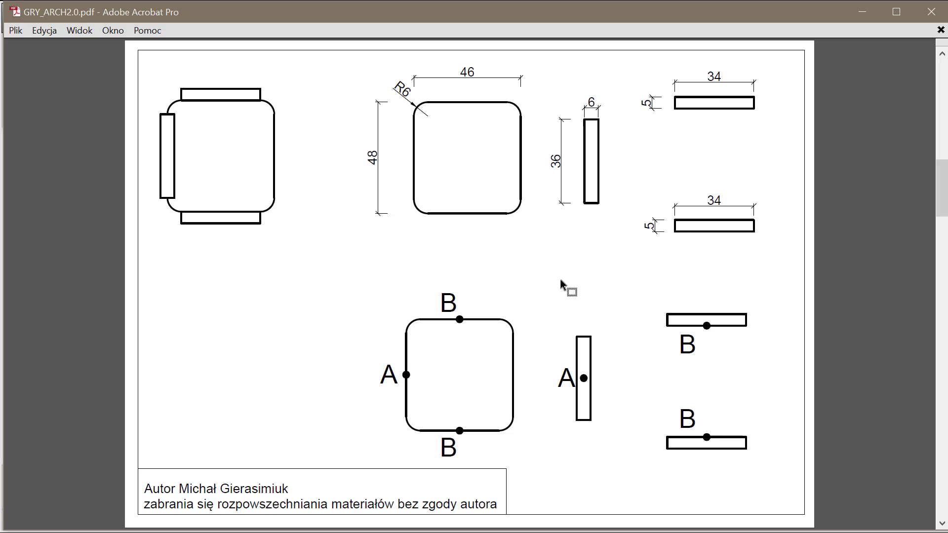
{"action": "scroll", "coordinate": [566, 285], "scroll_direction": "down", "scroll_amount": 2}
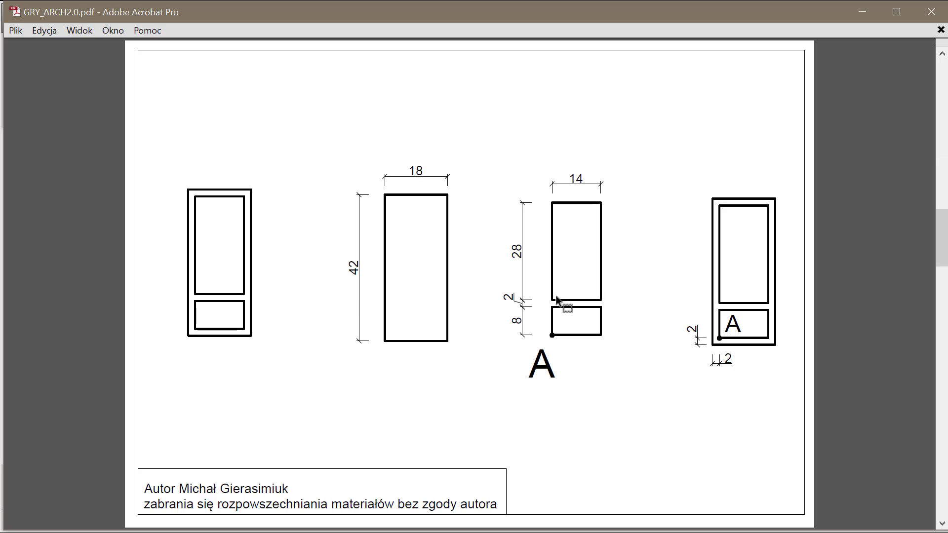
{"action": "scroll", "coordinate": [551, 324], "scroll_direction": "down", "scroll_amount": 2}
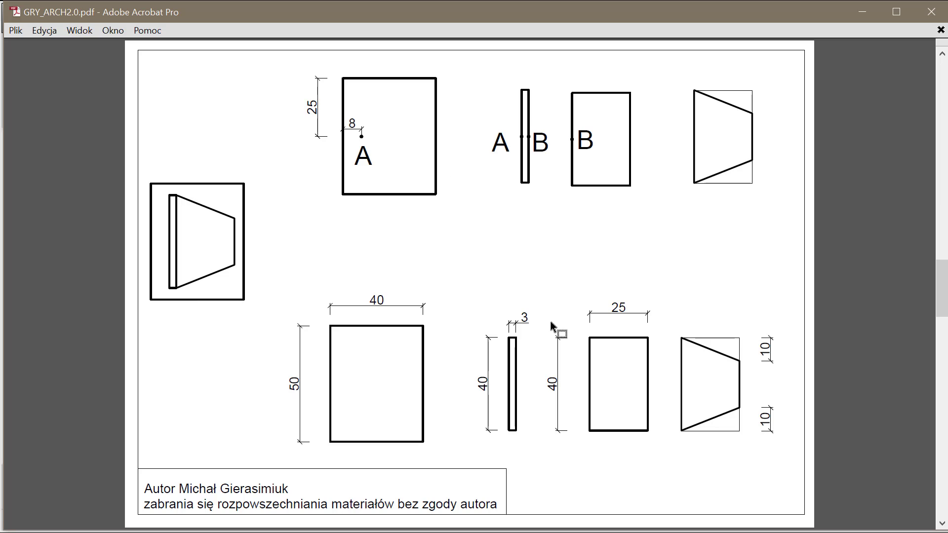
{"action": "scroll", "coordinate": [550, 320], "scroll_direction": "down", "scroll_amount": 2}
{"action": "scroll", "coordinate": [550, 320], "scroll_direction": "down", "scroll_amount": 2}
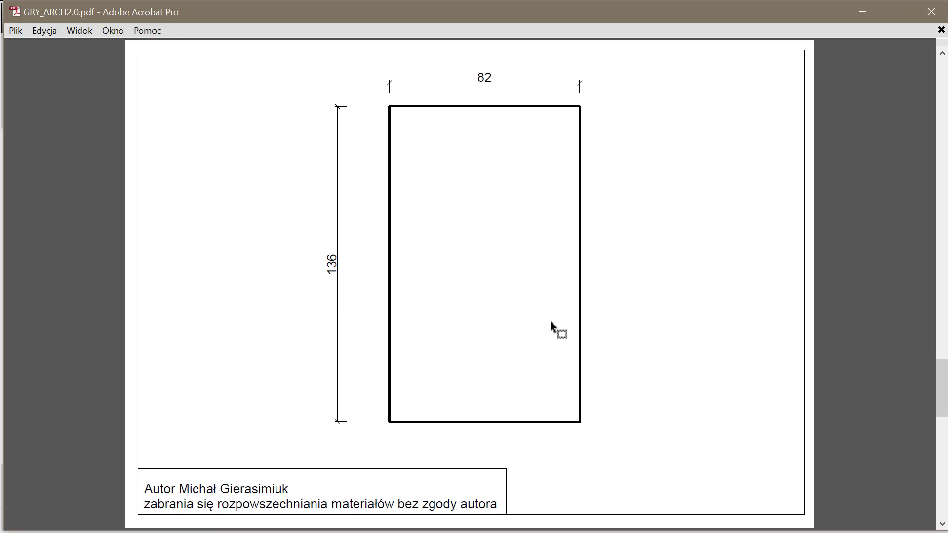
{"action": "scroll", "coordinate": [550, 320], "scroll_direction": "down", "scroll_amount": 2}
{"action": "scroll", "coordinate": [552, 324], "scroll_direction": "up", "scroll_amount": 3}
{"action": "scroll", "coordinate": [551, 324], "scroll_direction": "up", "scroll_amount": 3}
{"action": "scroll", "coordinate": [551, 324], "scroll_direction": "up", "scroll_amount": 3}
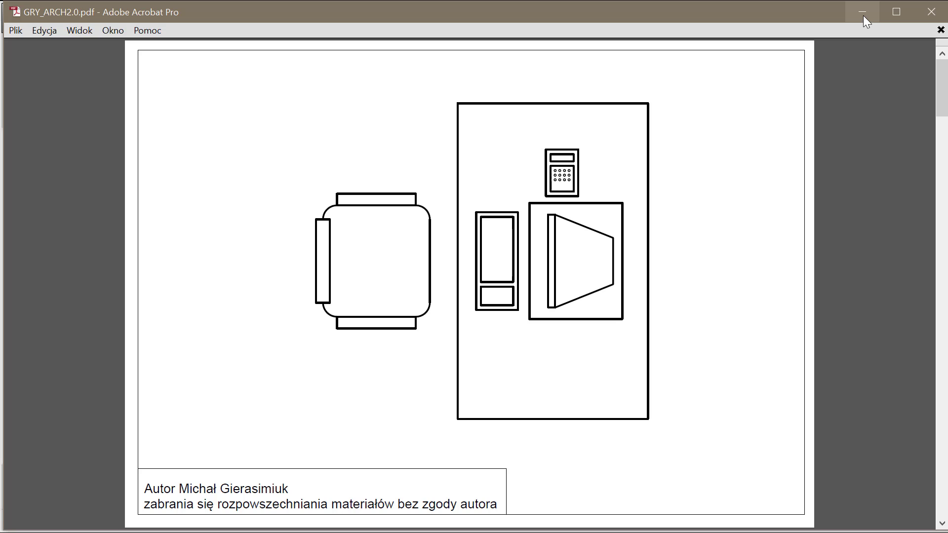
{"action": "scroll", "coordinate": [602, 204], "scroll_direction": "down", "scroll_amount": 1}
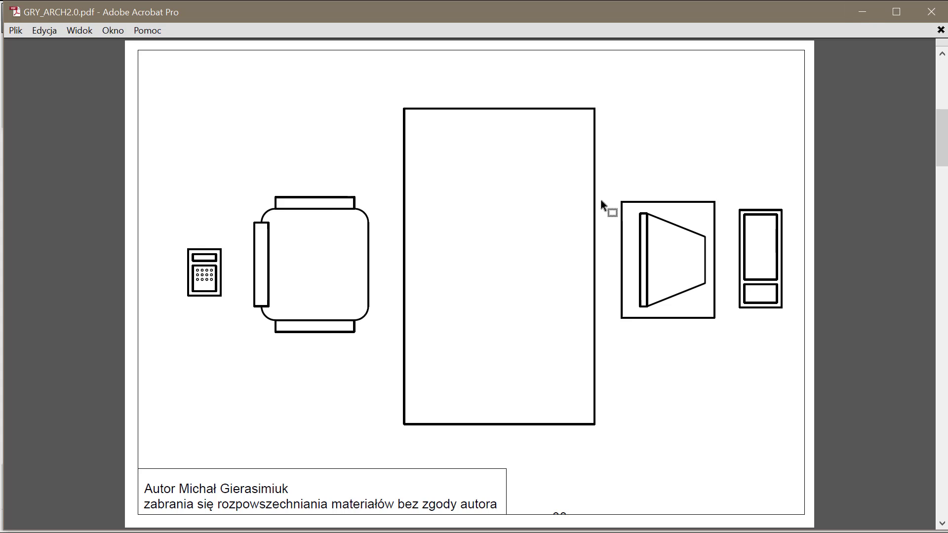
{"action": "scroll", "coordinate": [605, 205], "scroll_direction": "up", "scroll_amount": 1}
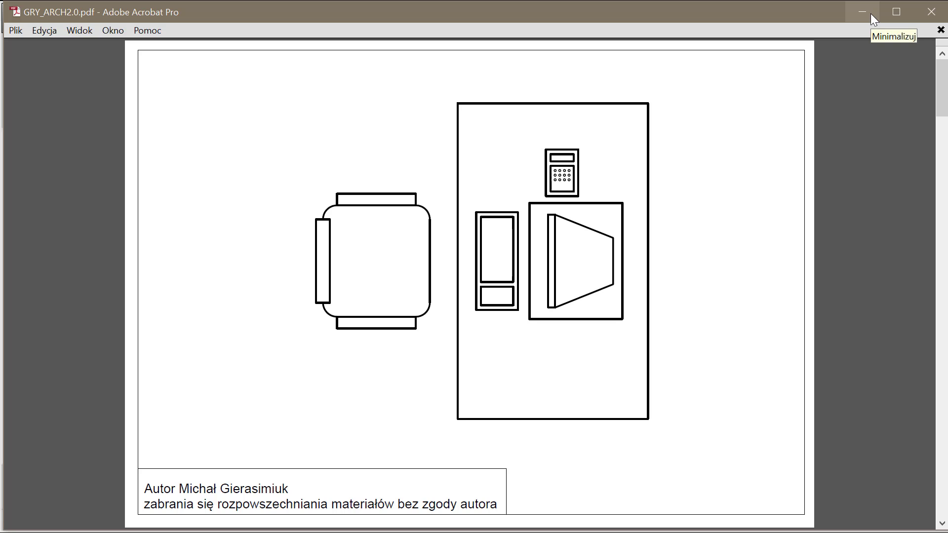
- Restore the Acrobat window, drag it off the right edge, and activate the AutoCAD canvas
{"action": "double_click", "coordinate": [721, 13]}
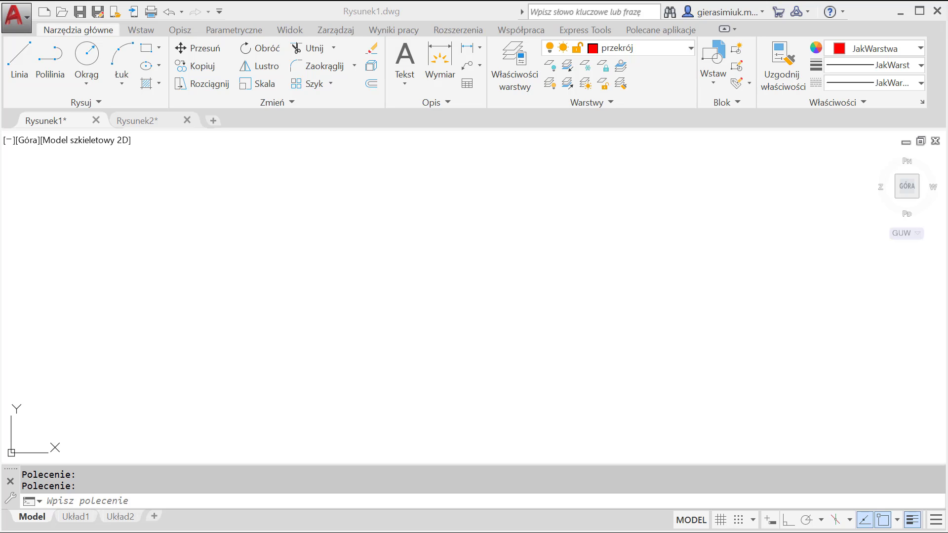
{"action": "left_click_drag", "start_coordinate": [947, 7], "coordinate": [351, 6]}
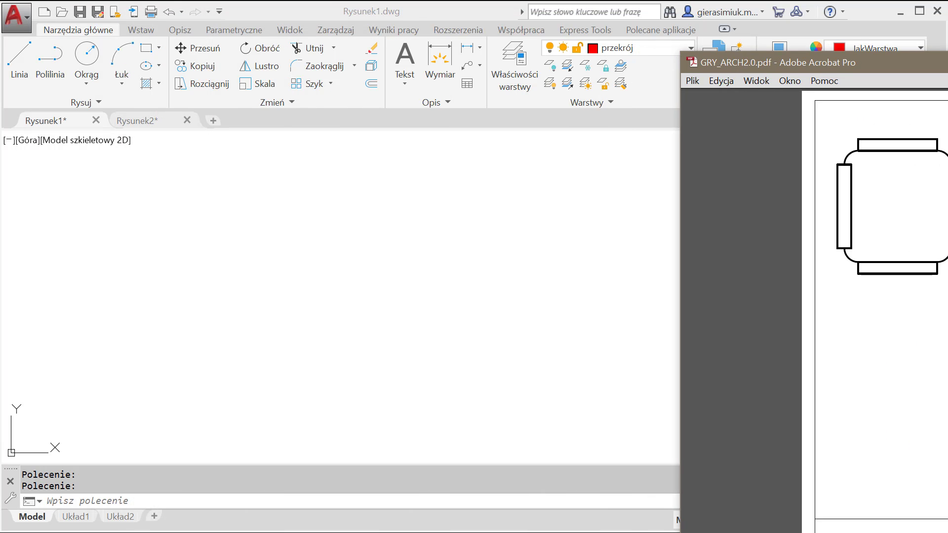
{"action": "left_click_drag", "start_coordinate": [410, 9], "coordinate": [947, 10]}
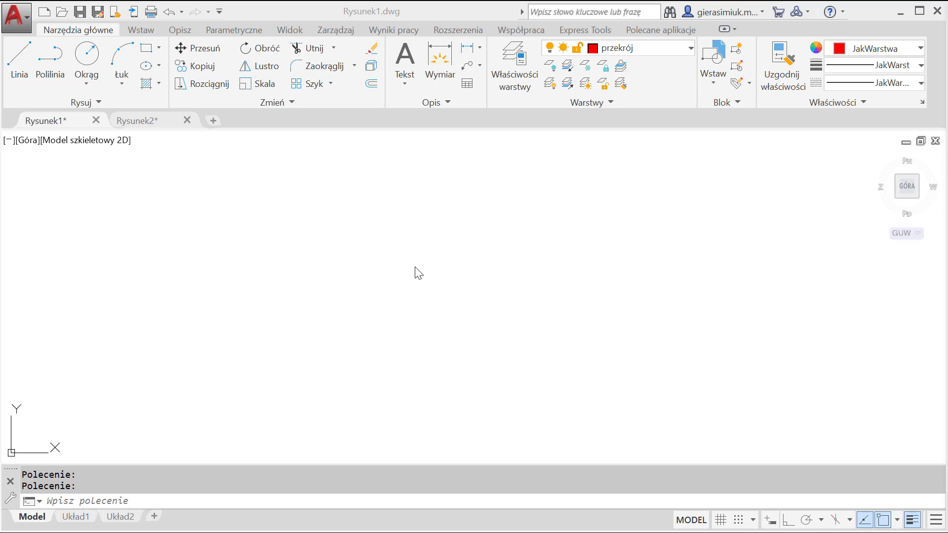
{"action": "left_click", "coordinate": [440, 252]}
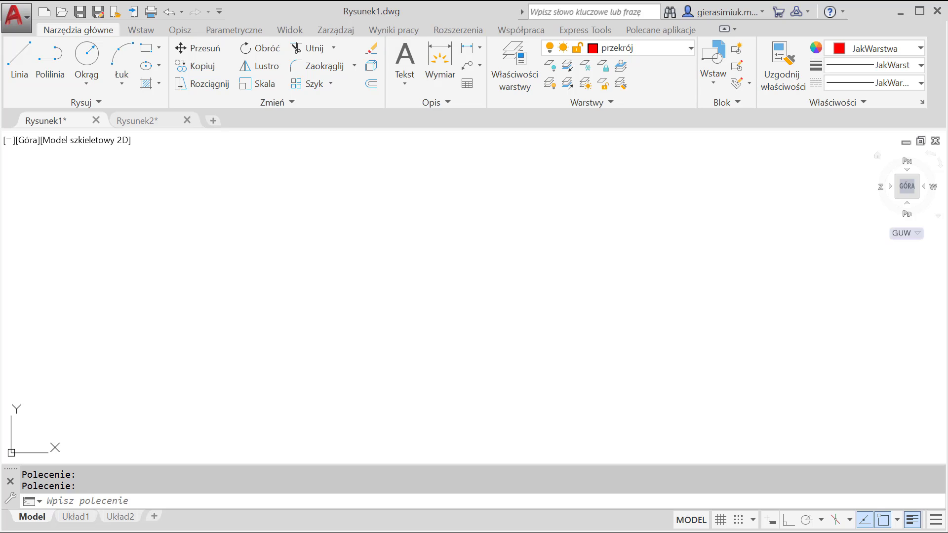
- Make widok the current layer
{"action": "left_click", "coordinate": [519, 220]}
{"action": "left_click", "coordinate": [669, 50]}
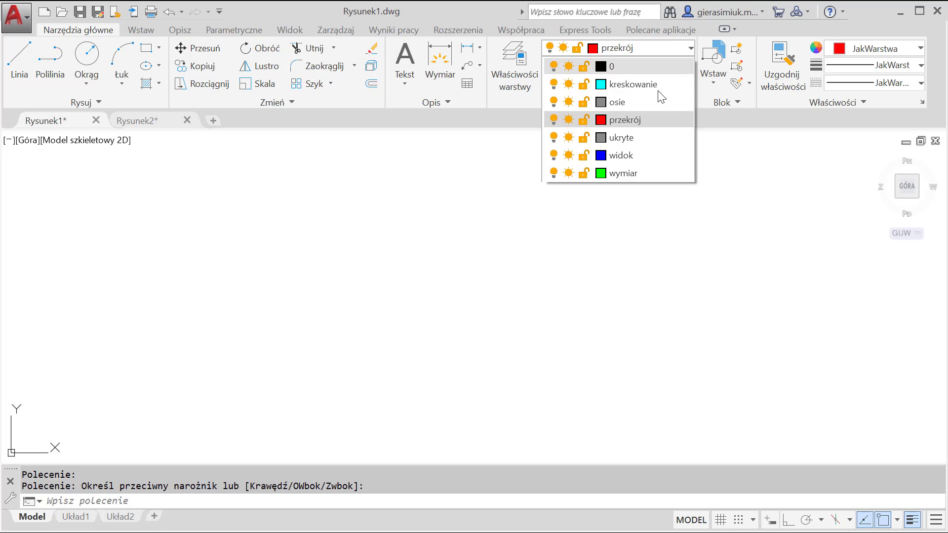
{"action": "left_click", "coordinate": [644, 155]}
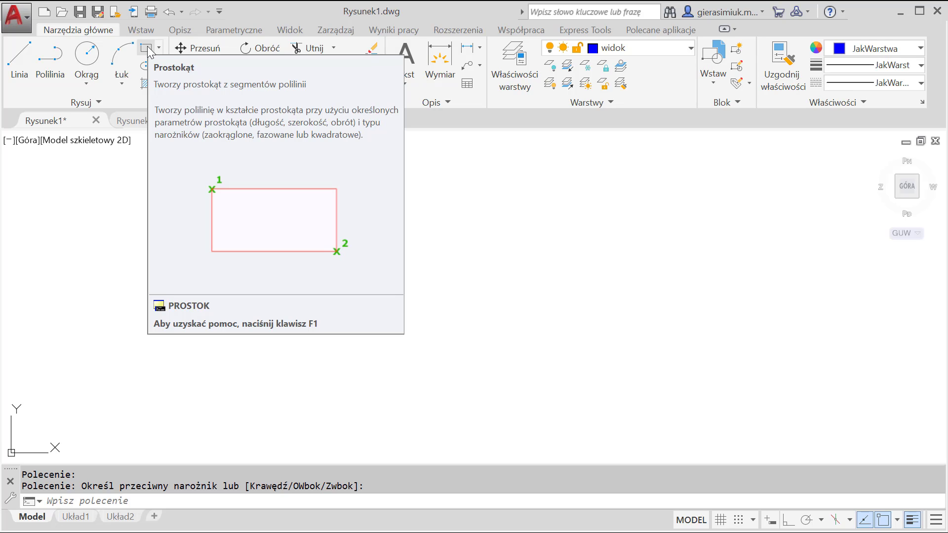
{"action": "left_click", "coordinate": [148, 49]}
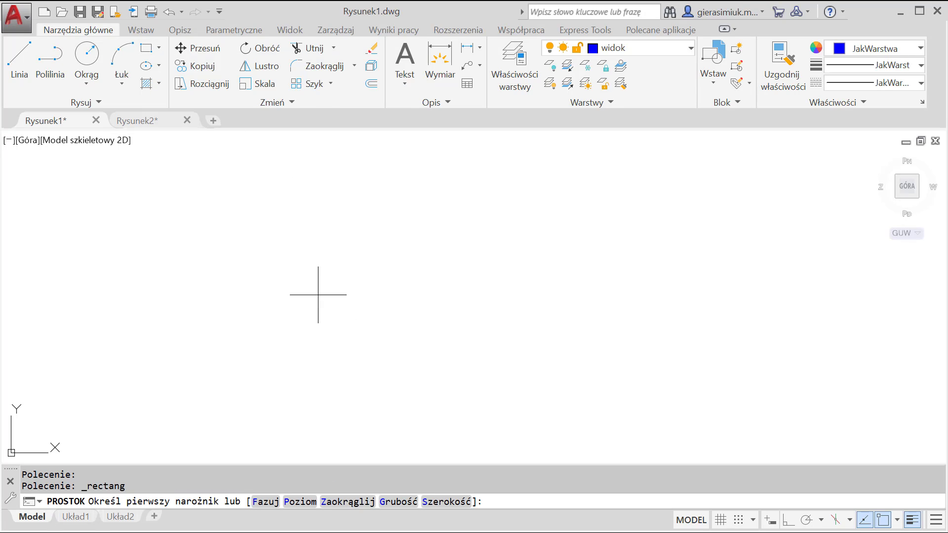
{"action": "left_click", "coordinate": [281, 302]}
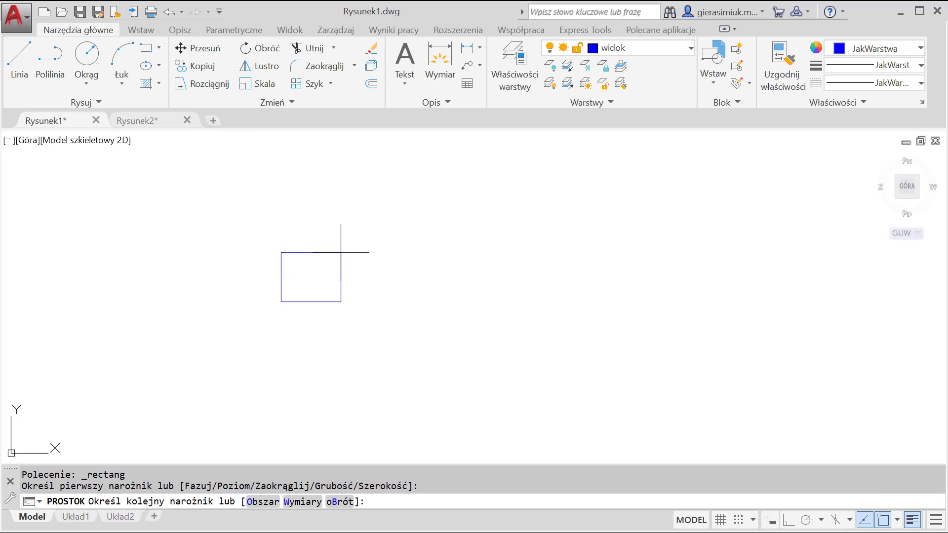
{"action": "type", "text": "@"}
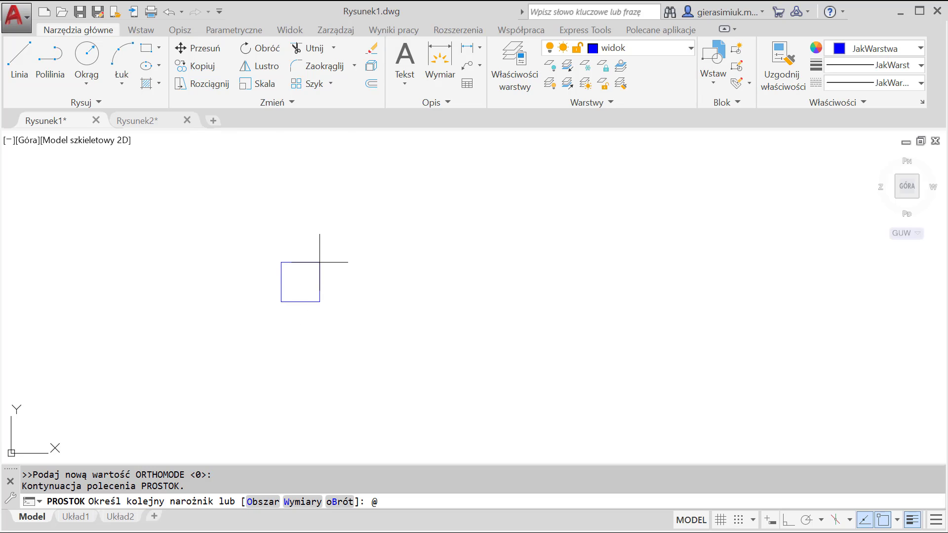
{"action": "type", "text": "46"}
{"action": "type", "text": ","}
{"action": "type", "text": "48"}
{"action": "key", "text": "Return"}
{"action": "scroll", "coordinate": [271, 284], "scroll_direction": "up", "scroll_amount": 3}
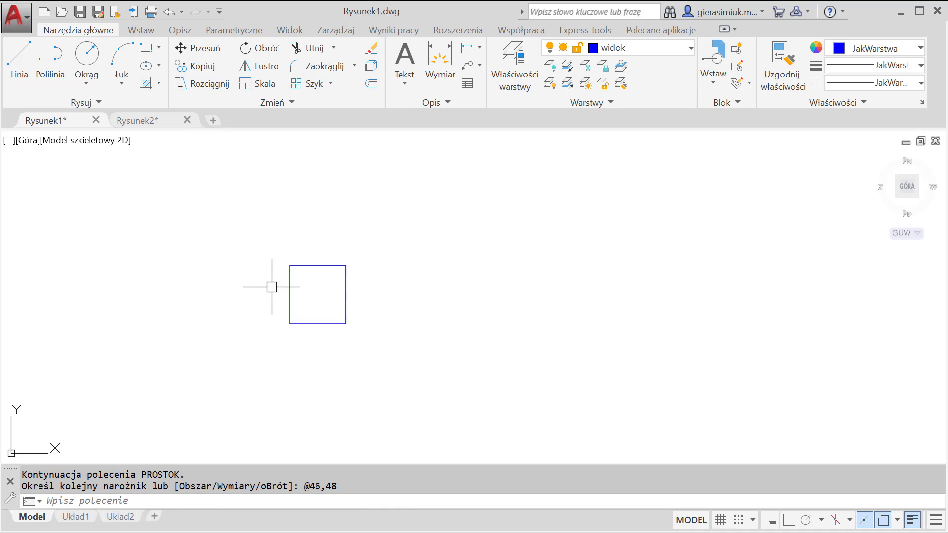
{"action": "scroll", "coordinate": [301, 295], "scroll_direction": "up", "scroll_amount": 2}
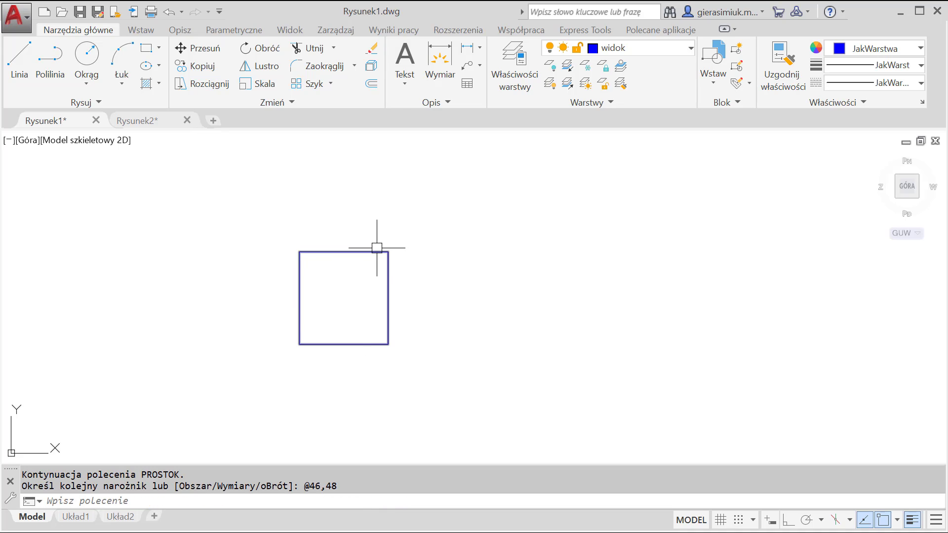
{"action": "mouse_move", "coordinate": [345, 273]}
{"action": "middle_mouse_down"}
{"action": "mouse_move", "coordinate": [434, 264]}
{"action": "mouse_move", "coordinate": [461, 247]}
{"action": "middle_mouse_up"}
{"action": "scroll", "coordinate": [434, 264], "scroll_direction": "up", "scroll_amount": 2}
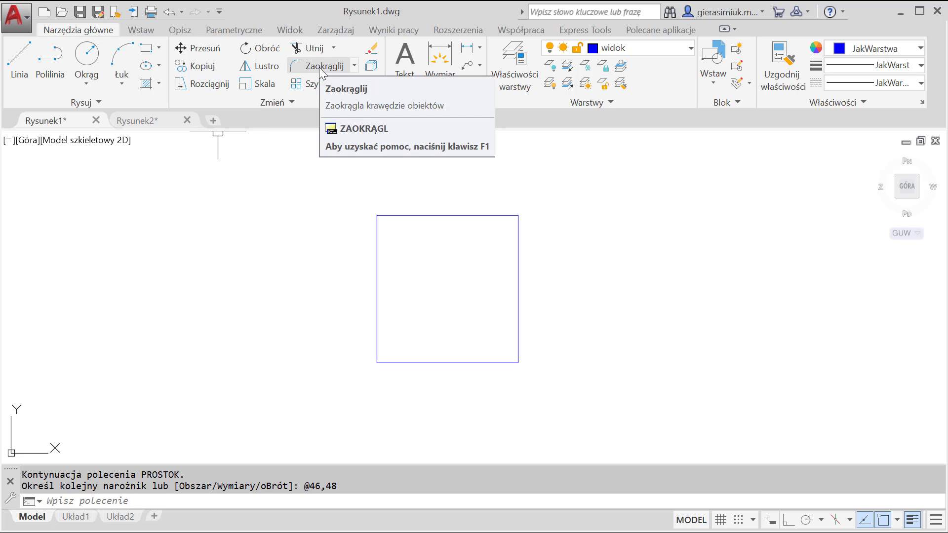
{"action": "mouse_move", "coordinate": [324, 67]}
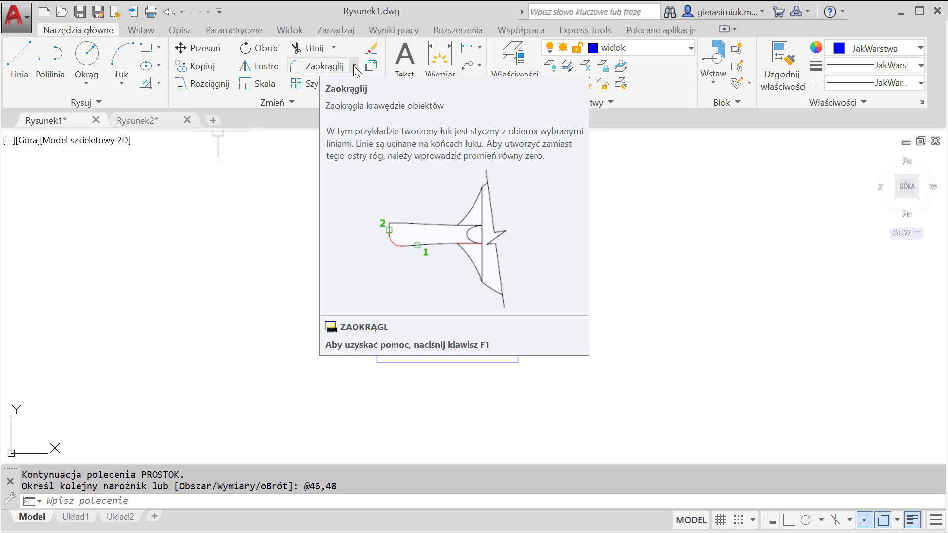
- Try filleting one corner of the square with the default radius 0
{"action": "left_click", "coordinate": [325, 69]}
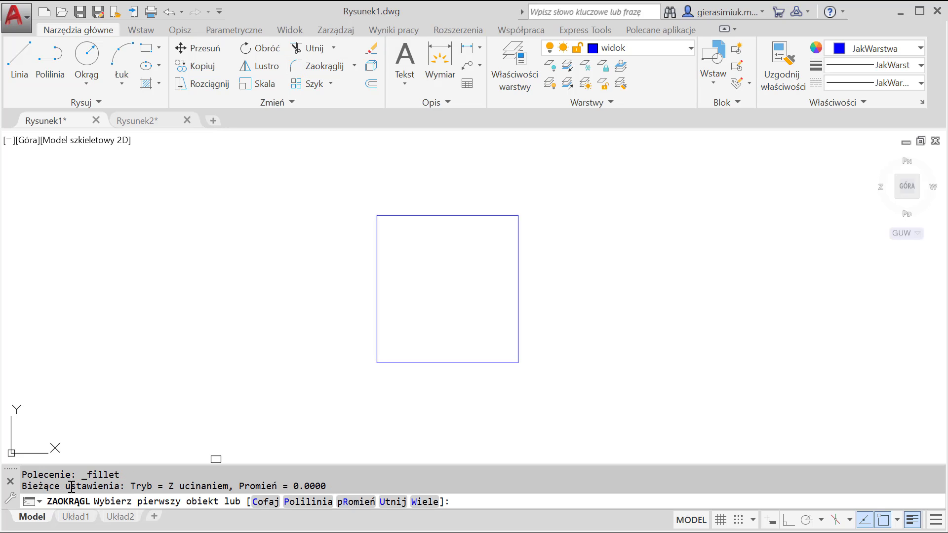
{"action": "left_click_drag", "start_coordinate": [56, 485], "coordinate": [341, 486]}
{"action": "left_click_drag", "start_coordinate": [327, 486], "coordinate": [242, 486]}
{"action": "left_click", "coordinate": [377, 249]}
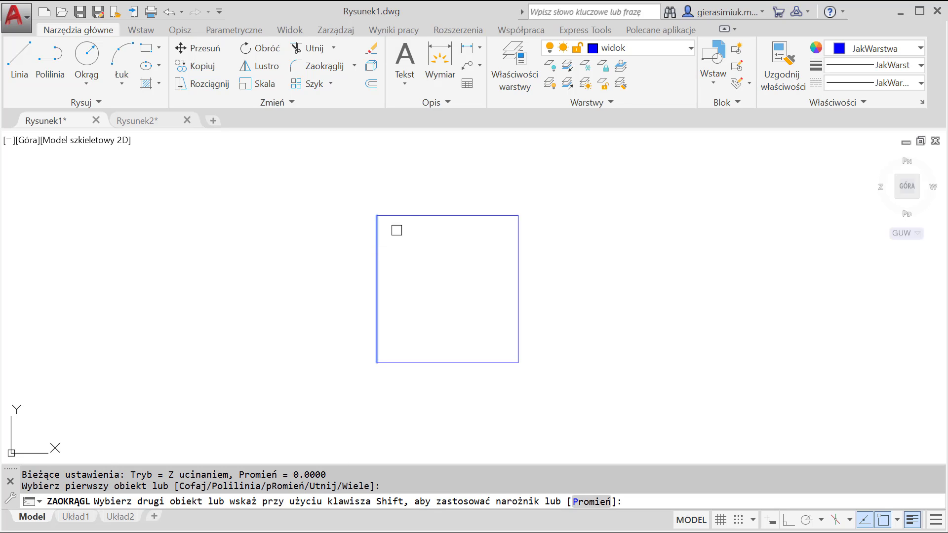
{"action": "left_click", "coordinate": [405, 218]}
{"action": "scroll", "coordinate": [375, 218], "scroll_direction": "up", "scroll_amount": 2}
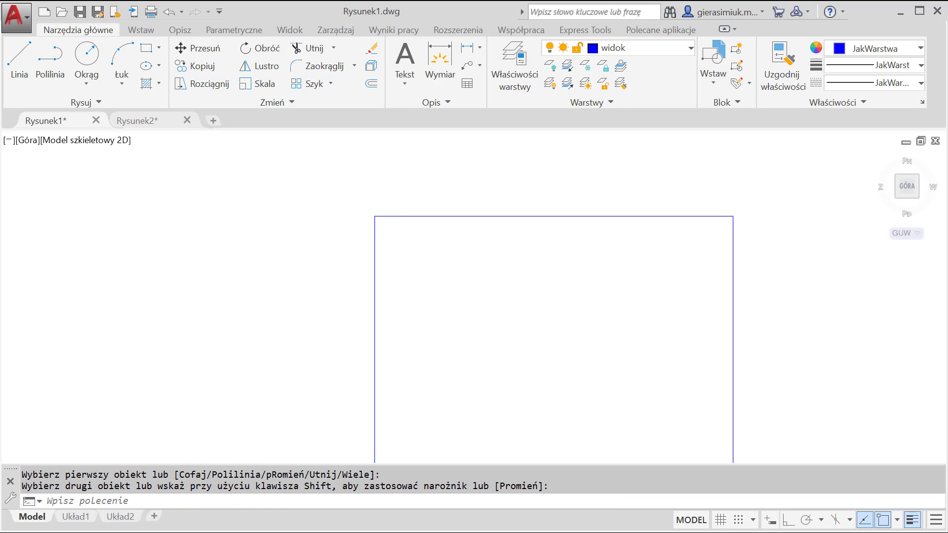
{"action": "scroll", "coordinate": [381, 212], "scroll_direction": "down", "scroll_amount": 2}
{"action": "middle_click_drag", "start_coordinate": [380, 212], "coordinate": [392, 237]}
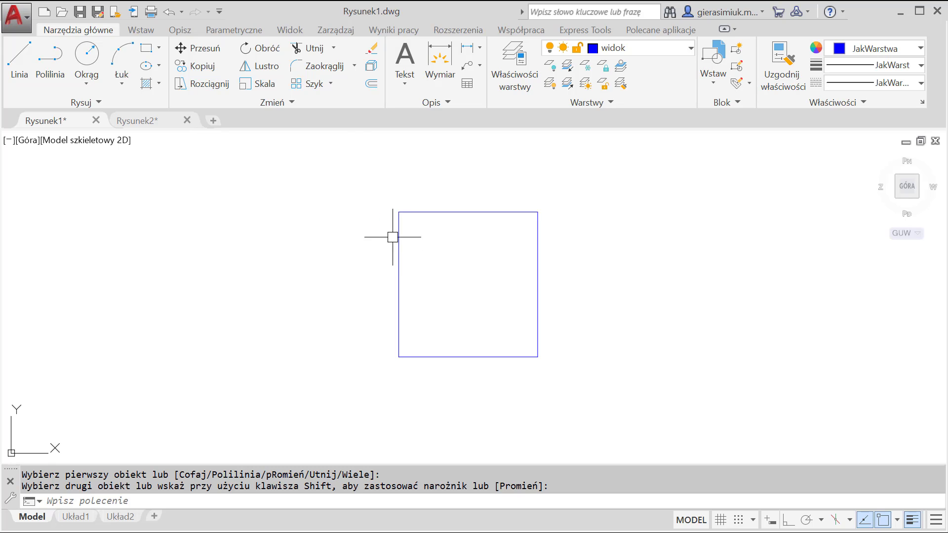
- Fillet one corner with radius 6, then undo it
{"action": "left_click", "coordinate": [316, 75]}
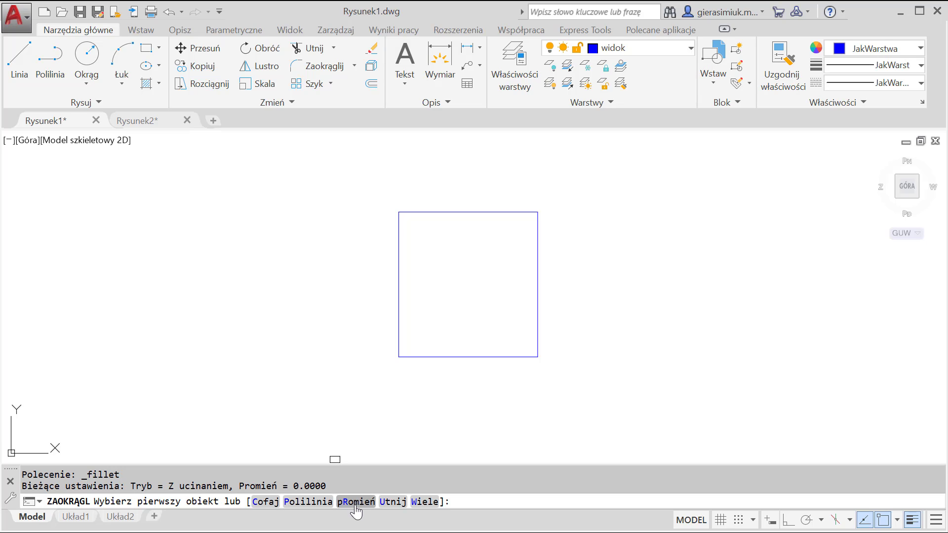
{"action": "type", "text": "r"}
{"action": "key", "text": "Return"}
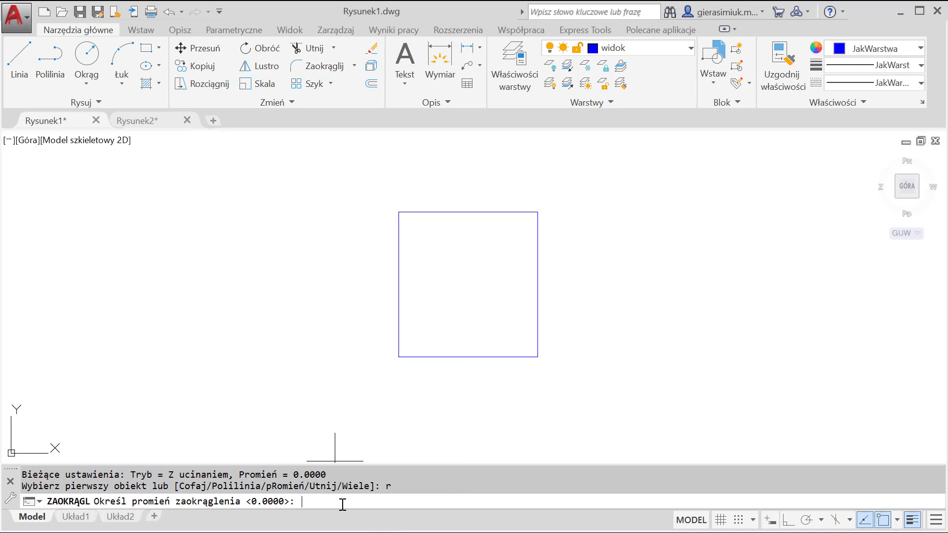
{"action": "type", "text": "6"}
{"action": "key", "text": "Return"}
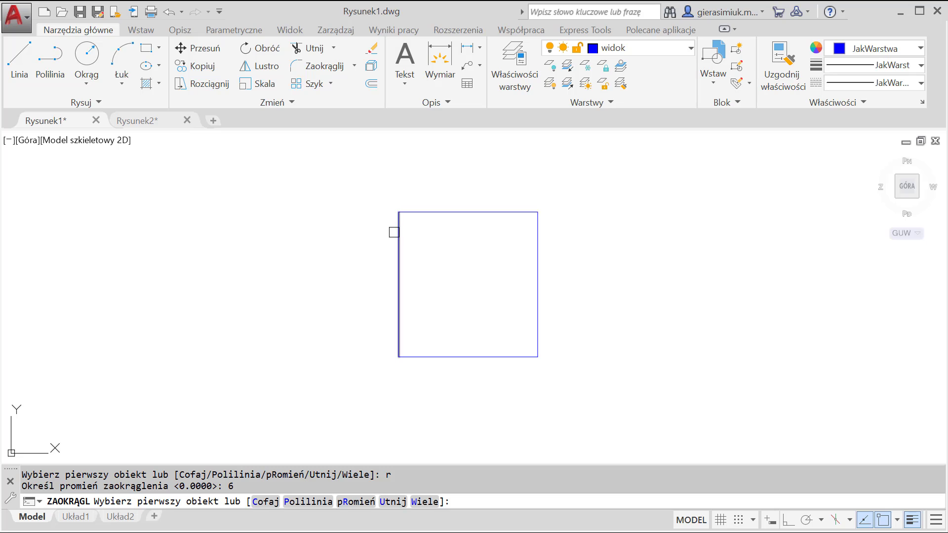
{"action": "left_click", "coordinate": [398, 231]}
{"action": "left_click", "coordinate": [427, 212]}
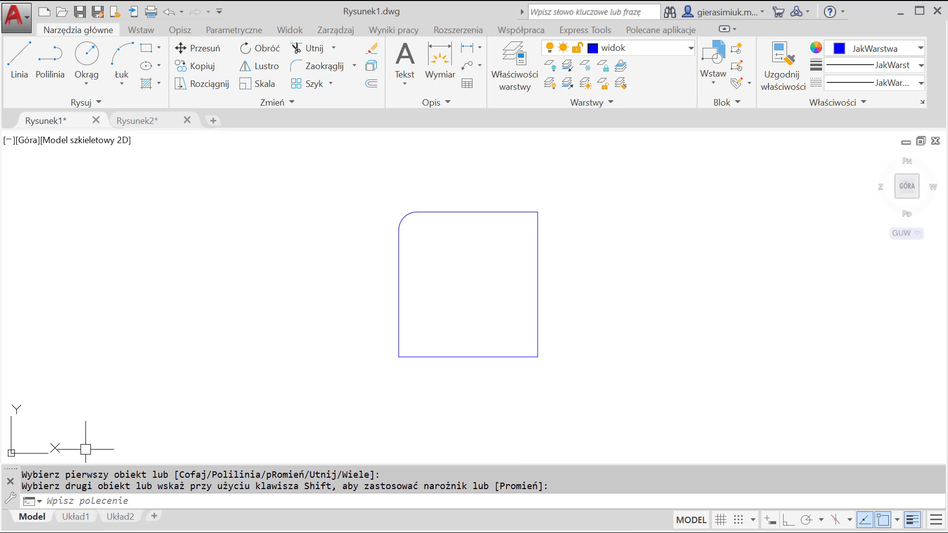
{"action": "key", "text": "ctrl+z"}
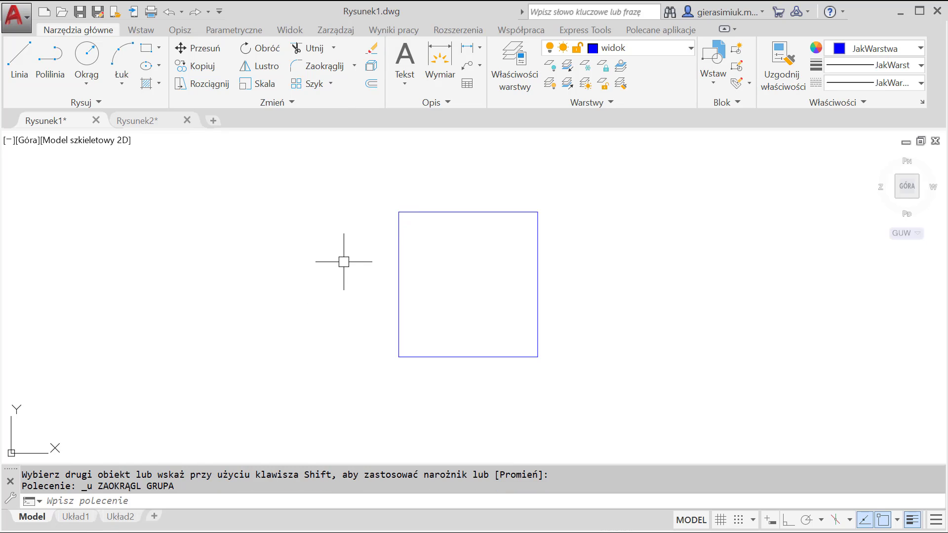
- Fillet the whole square as a polyline with radius 6
{"action": "left_click", "coordinate": [317, 69]}
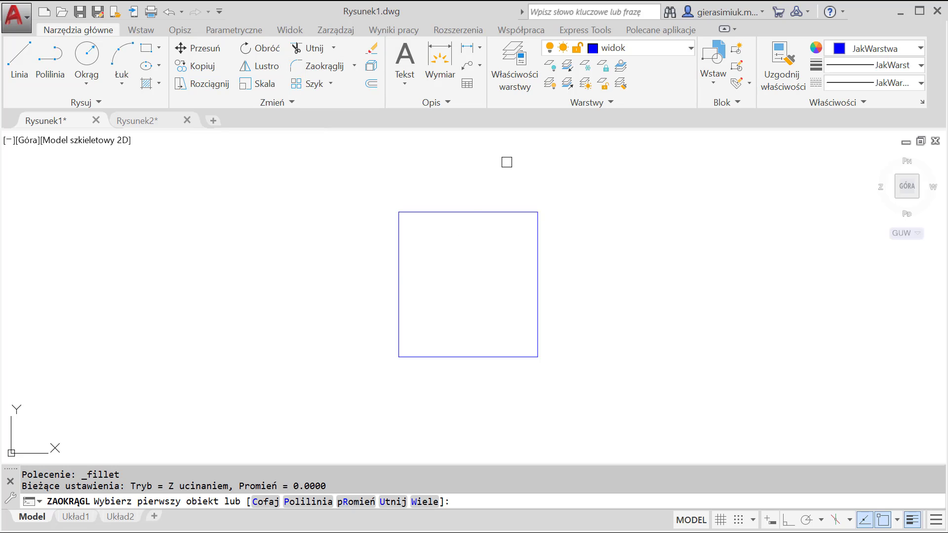
{"action": "left_click", "coordinate": [357, 502]}
{"action": "type", "text": "6"}
{"action": "key", "text": "Return"}
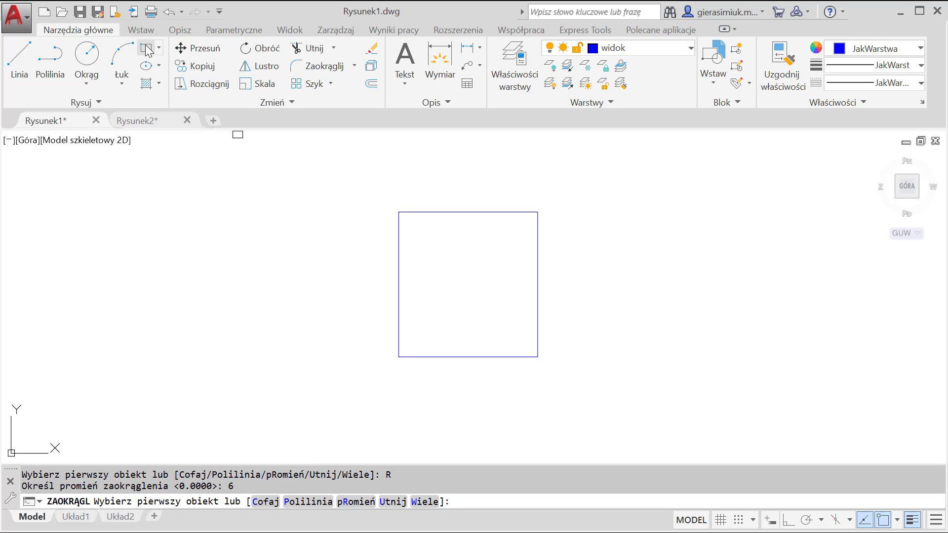
{"action": "left_click", "coordinate": [312, 503]}
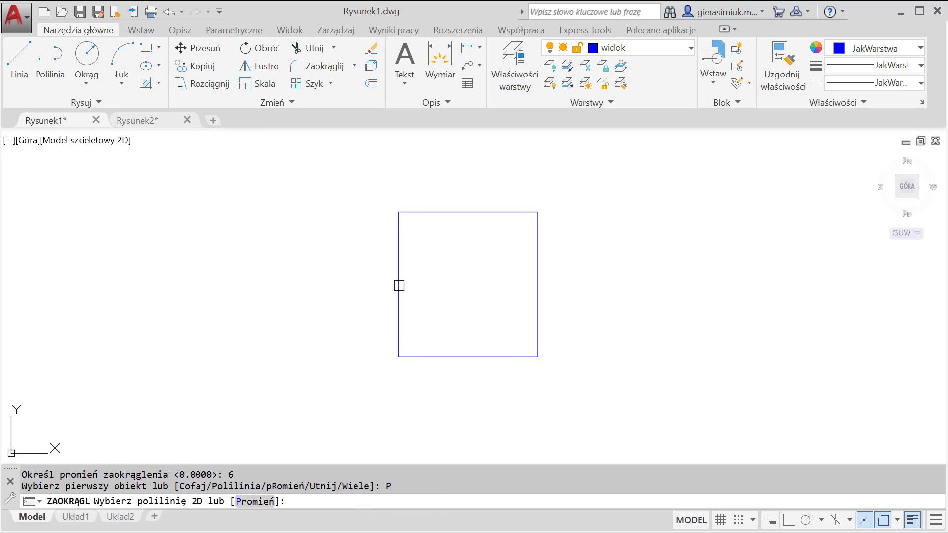
{"action": "left_click", "coordinate": [401, 285]}
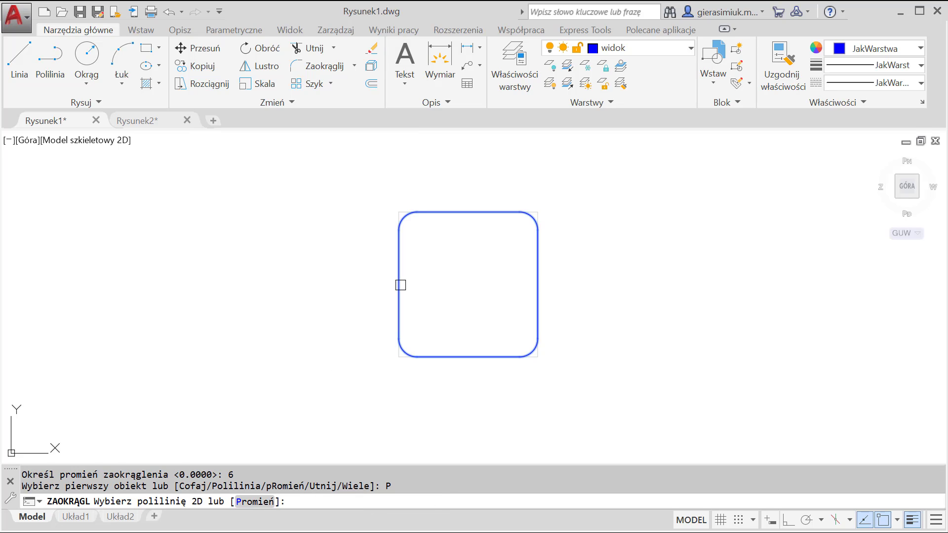
{"action": "left_click", "coordinate": [400, 285]}
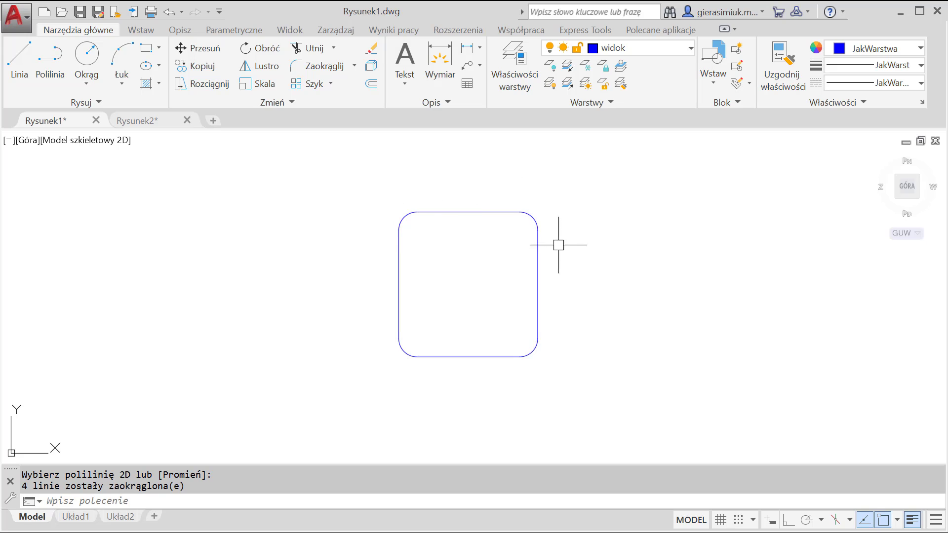
- Draw a 6 × 36 rectangle right of the square with PROSTOK and @6,36
{"action": "mouse_move", "coordinate": [584, 248]}
{"action": "middle_mouse_down"}
{"action": "mouse_move", "coordinate": [481, 269]}
{"action": "mouse_move", "coordinate": [415, 268]}
{"action": "middle_mouse_up"}
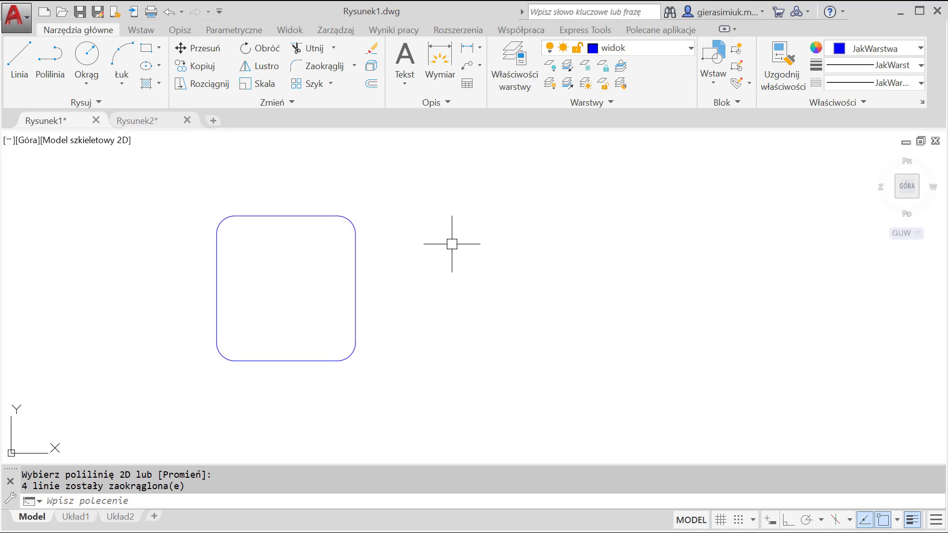
{"action": "left_click", "coordinate": [148, 54]}
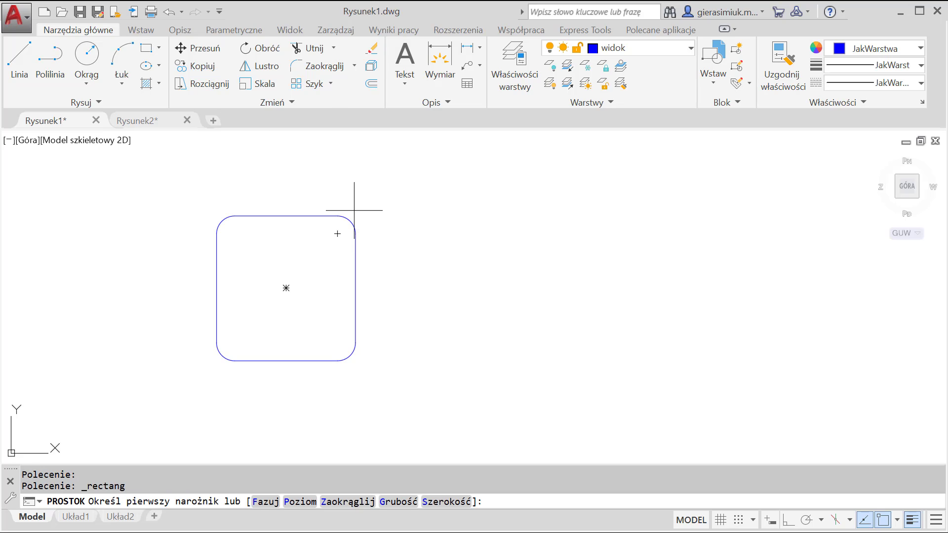
{"action": "key", "text": "Escape"}
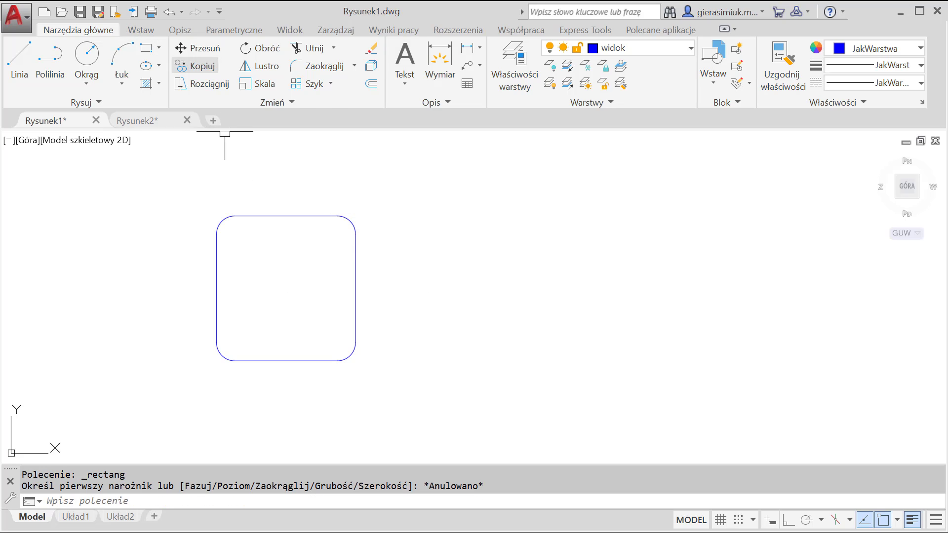
{"action": "type", "text": "pro"}
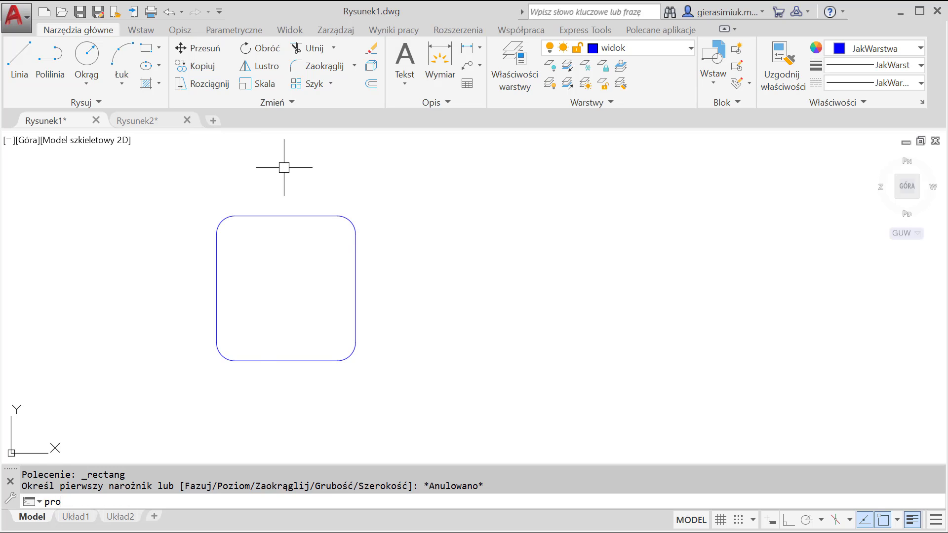
{"action": "key", "text": "Escape"}
{"action": "type", "text": "PROSTOK"}
{"action": "key", "text": "Up"}
{"action": "key", "text": "Up"}
{"action": "key", "text": "Up"}
{"action": "key", "text": "Up"}
{"action": "key", "text": "Up"}
{"action": "key", "text": "Up"}
{"action": "key", "text": "Up"}
{"action": "key", "text": "Up"}
{"action": "key", "text": "Down"}
{"action": "key", "text": "Down"}
{"action": "key", "text": "Down"}
{"action": "key", "text": "Down"}
{"action": "key", "text": "Down"}
{"action": "key", "text": "Down"}
{"action": "key", "text": "Return"}
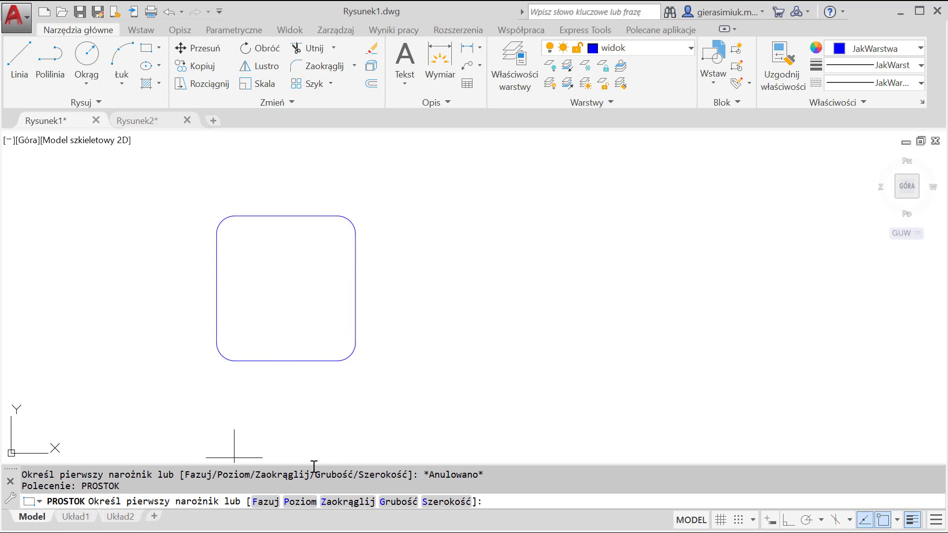
{"action": "left_click", "coordinate": [441, 335]}
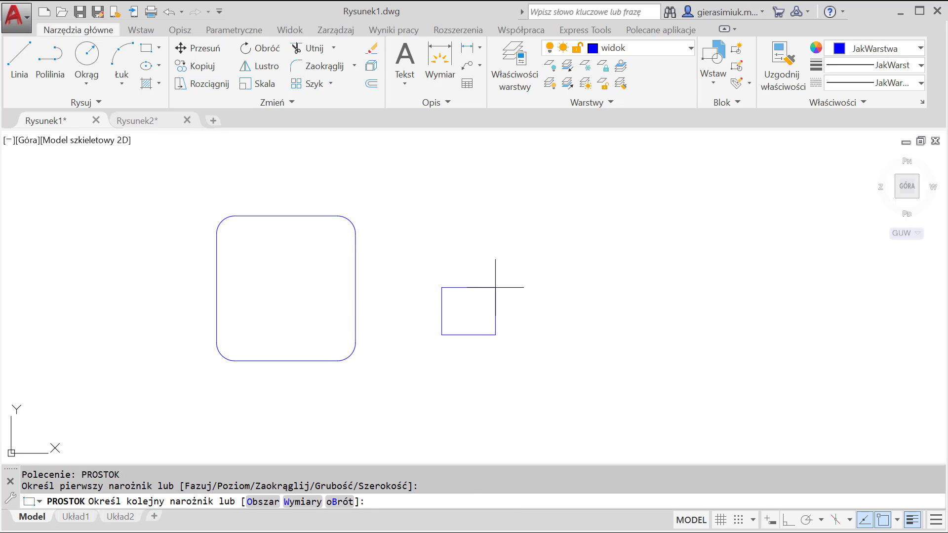
{"action": "type", "text": "@"}
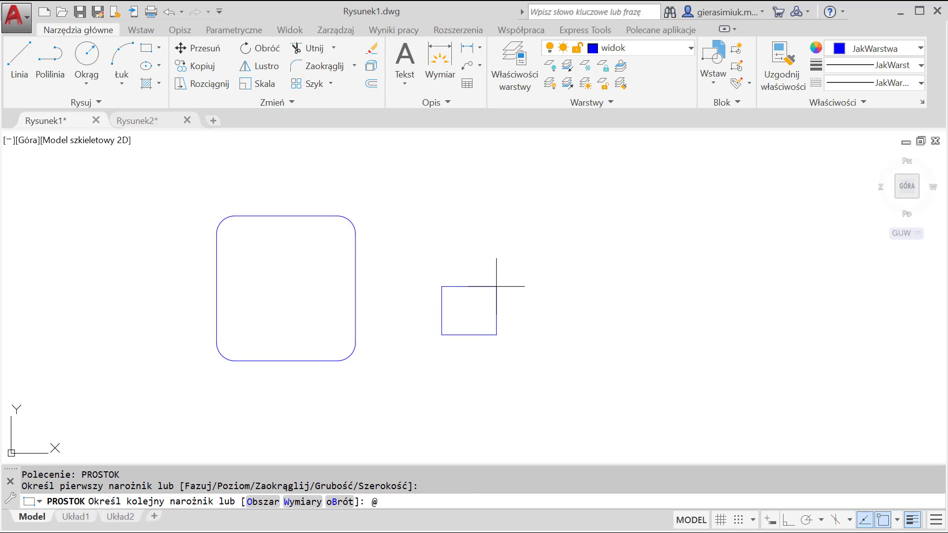
{"action": "type", "text": "6,"}
{"action": "type", "text": "36"}
{"action": "key", "text": "Return"}
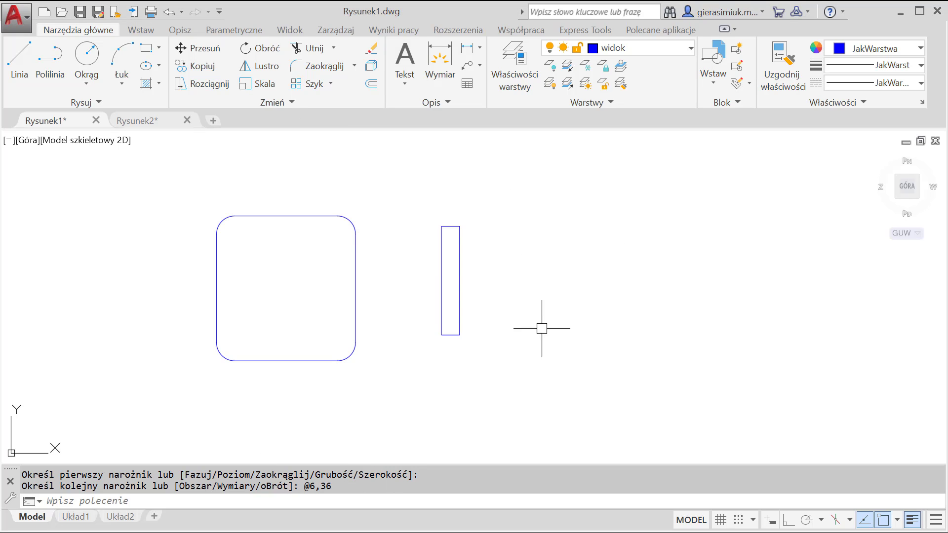
- Turn on Dynamic Input in the status bar
{"action": "middle_click_drag", "start_coordinate": [564, 291], "coordinate": [535, 291]}
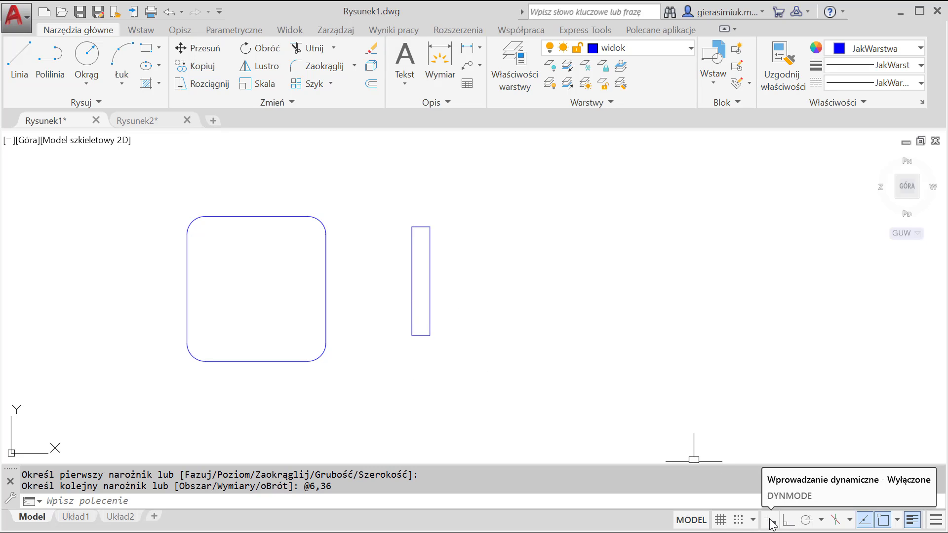
{"action": "left_click", "coordinate": [777, 522]}
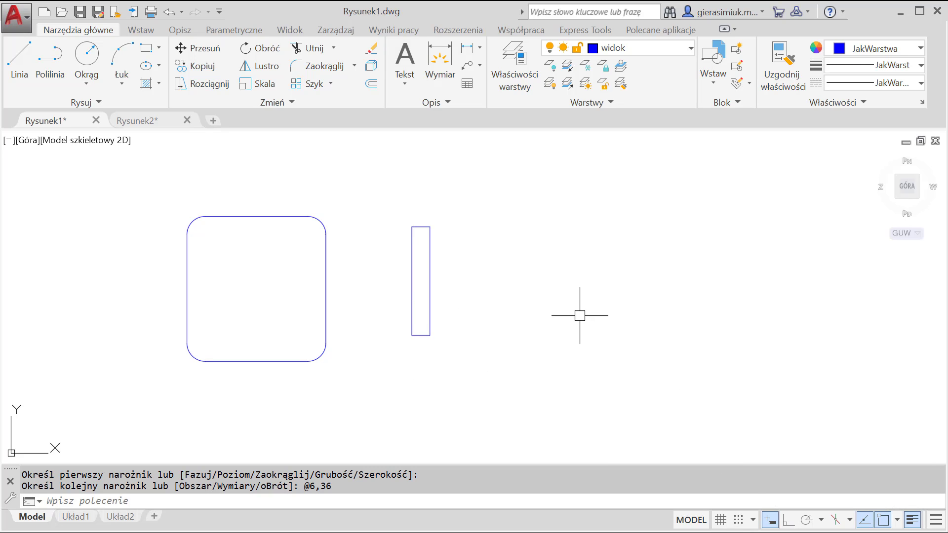
{"action": "middle_click_drag", "start_coordinate": [581, 277], "coordinate": [489, 277]}
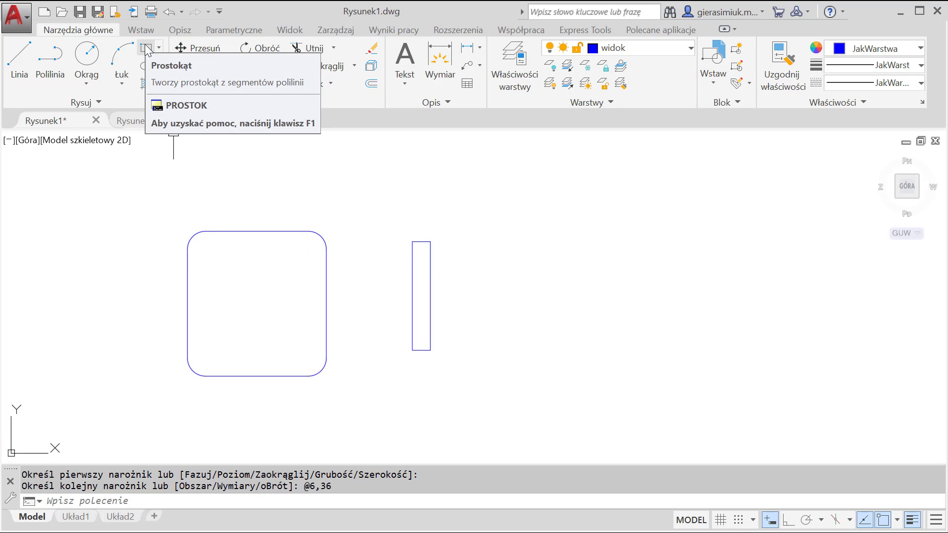
- Draw a 34 × 5 rectangle up and right of the tall bar with PROSTOK
{"action": "type", "text": "PROSTOK"}
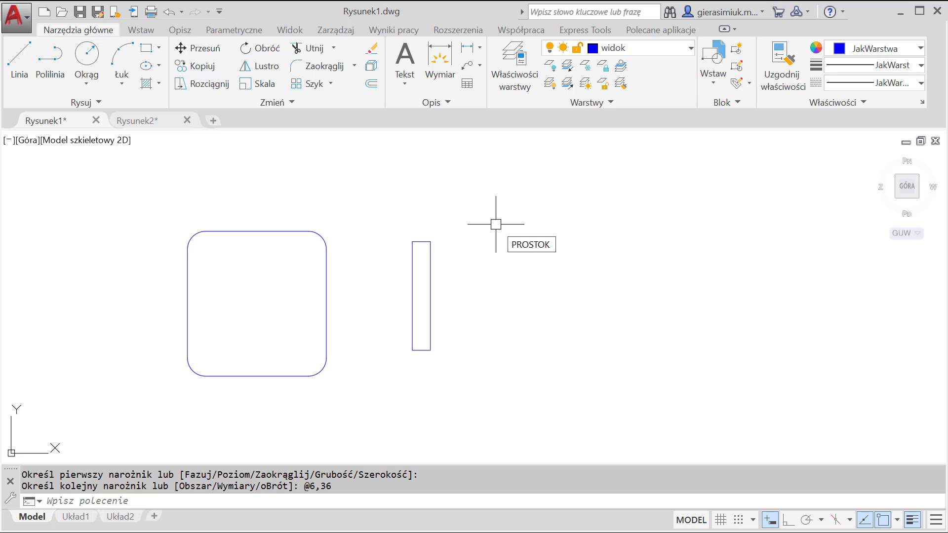
{"action": "key", "text": "Return"}
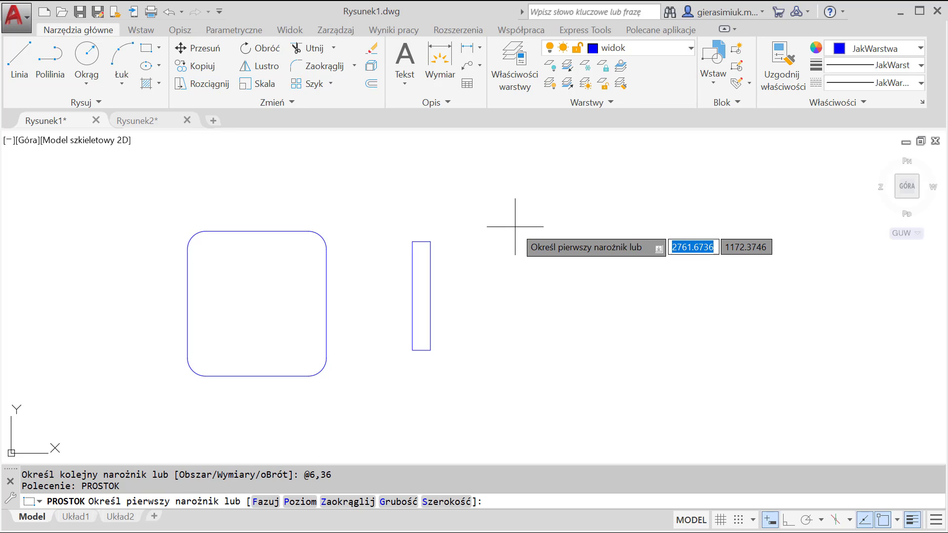
{"action": "left_click", "coordinate": [493, 229]}
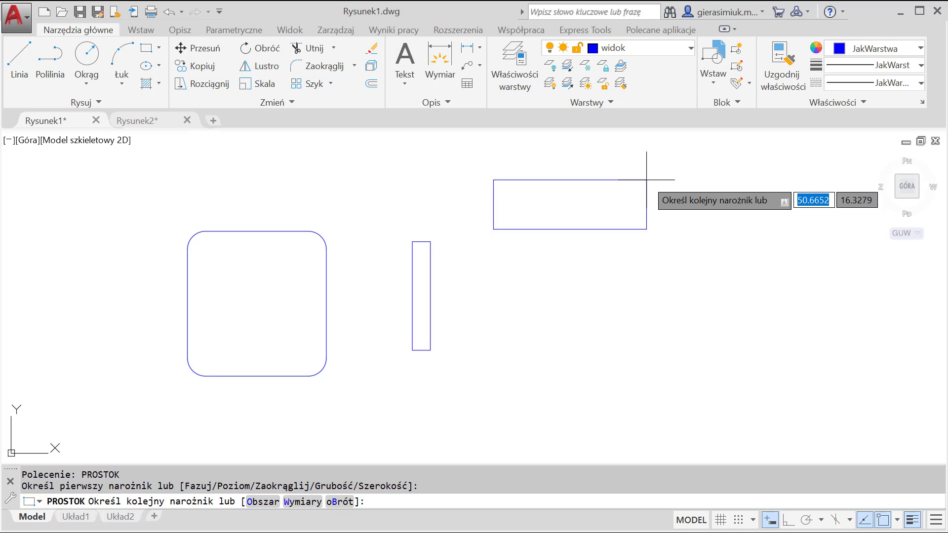
{"action": "type", "text": "34"}
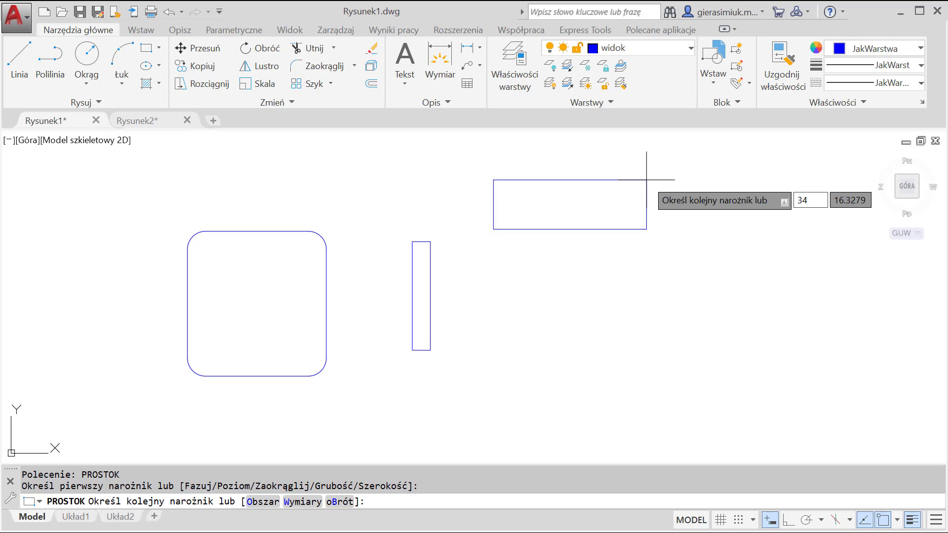
{"action": "key", "text": "Tab"}
{"action": "type", "text": "5"}
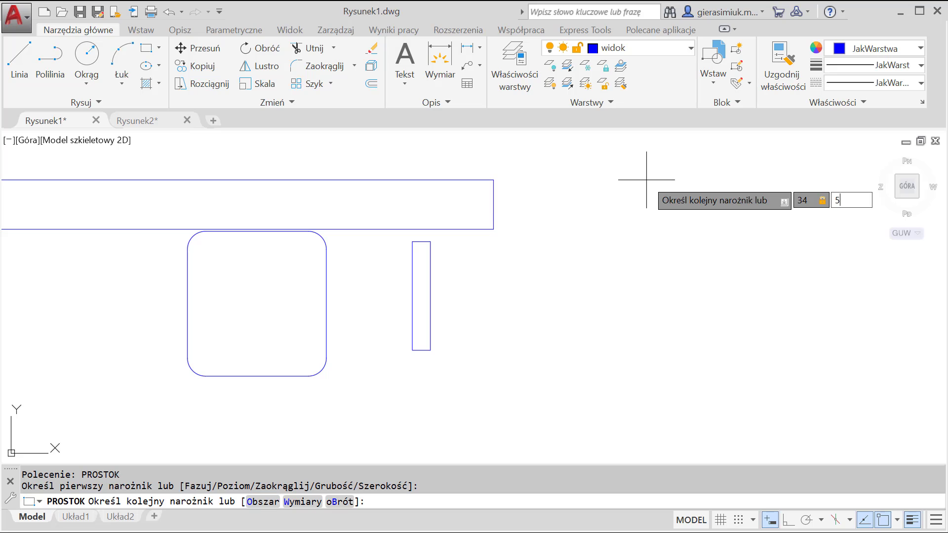
{"action": "key", "text": "Return"}
{"action": "middle_click_drag", "start_coordinate": [470, 280], "coordinate": [548, 255]}
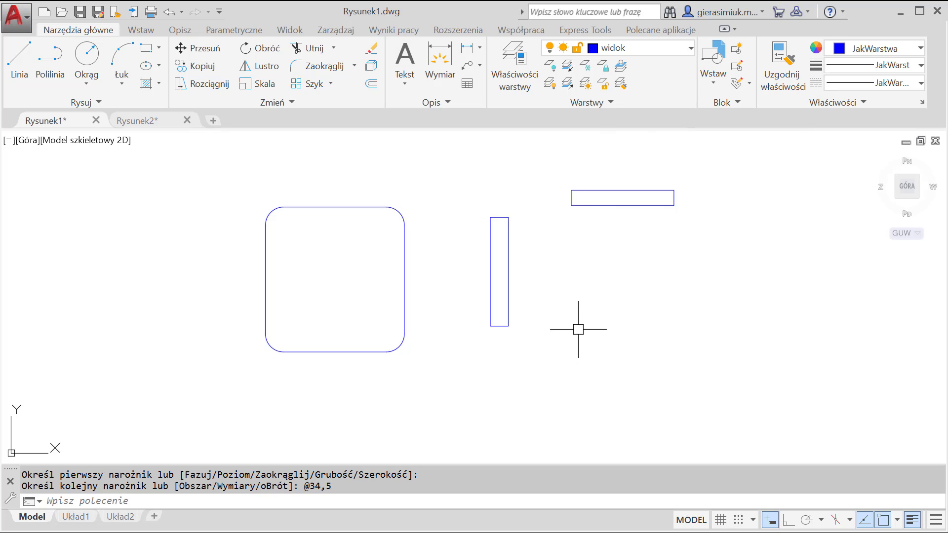
{"action": "middle_click_drag", "start_coordinate": [620, 302], "coordinate": [657, 298]}
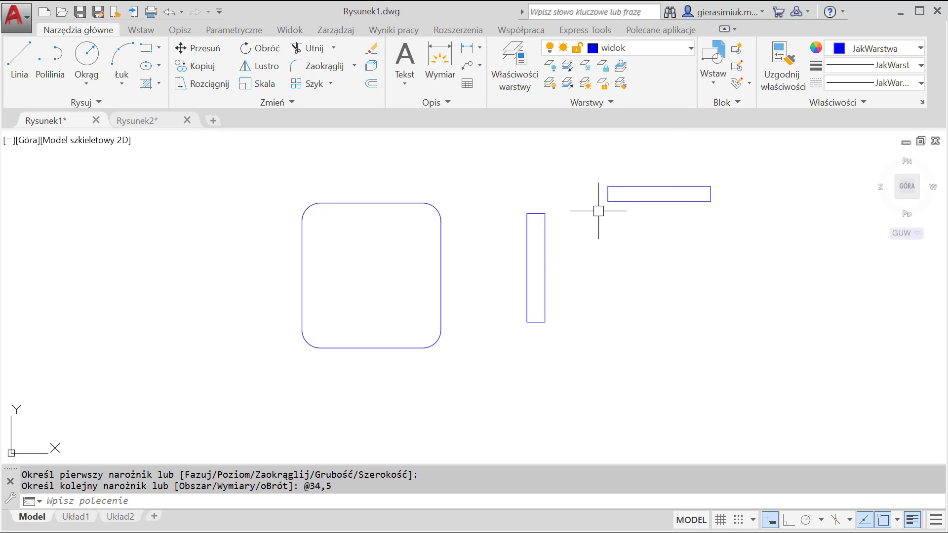
- Move the 6 × 36 bar by its centre onto the square's left edge midpoint
{"action": "left_click", "coordinate": [607, 194]}
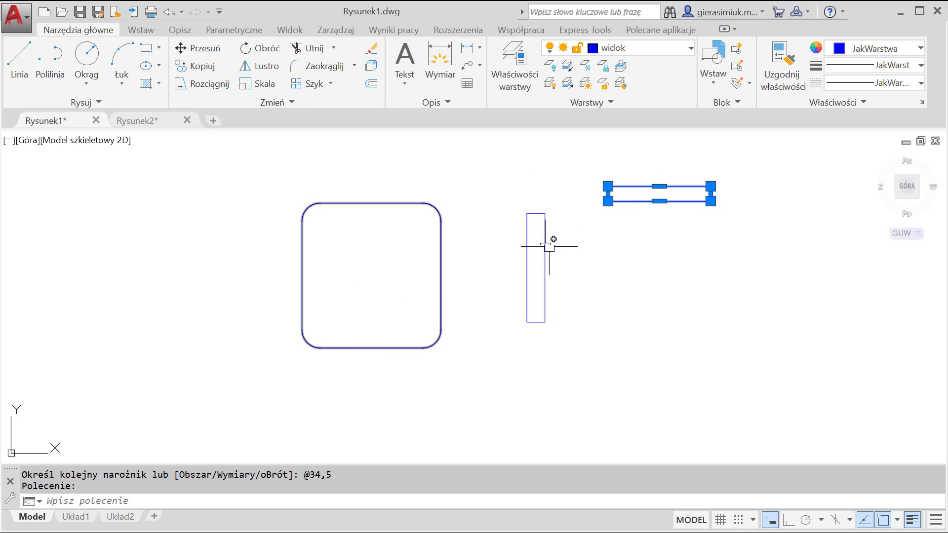
{"action": "key", "text": "Escape"}
{"action": "mouse_move", "coordinate": [550, 239]}
{"action": "middle_mouse_down"}
{"action": "mouse_move", "coordinate": [653, 215]}
{"action": "mouse_move", "coordinate": [683, 255]}
{"action": "middle_mouse_up"}
{"action": "middle_click_drag", "start_coordinate": [642, 283], "coordinate": [656, 276]}
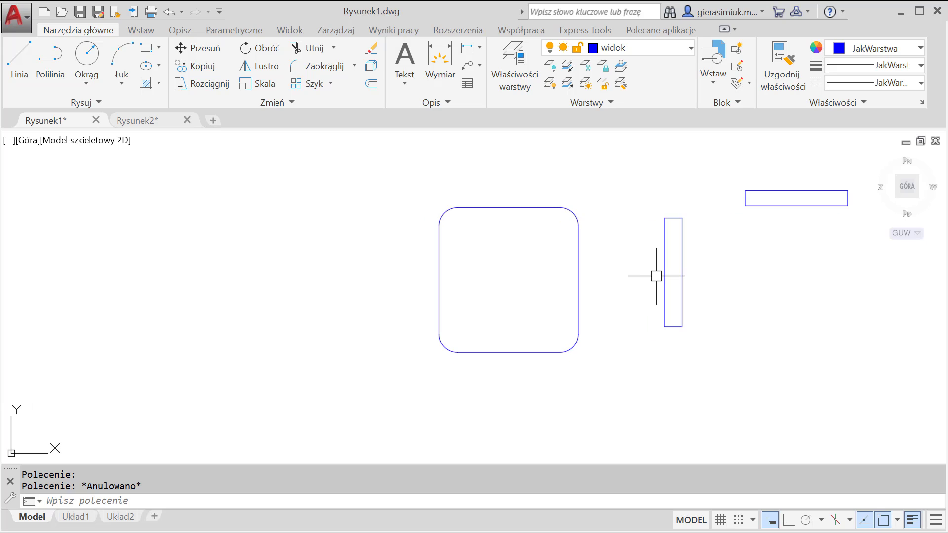
{"action": "middle_click_drag", "start_coordinate": [722, 277], "coordinate": [711, 281]}
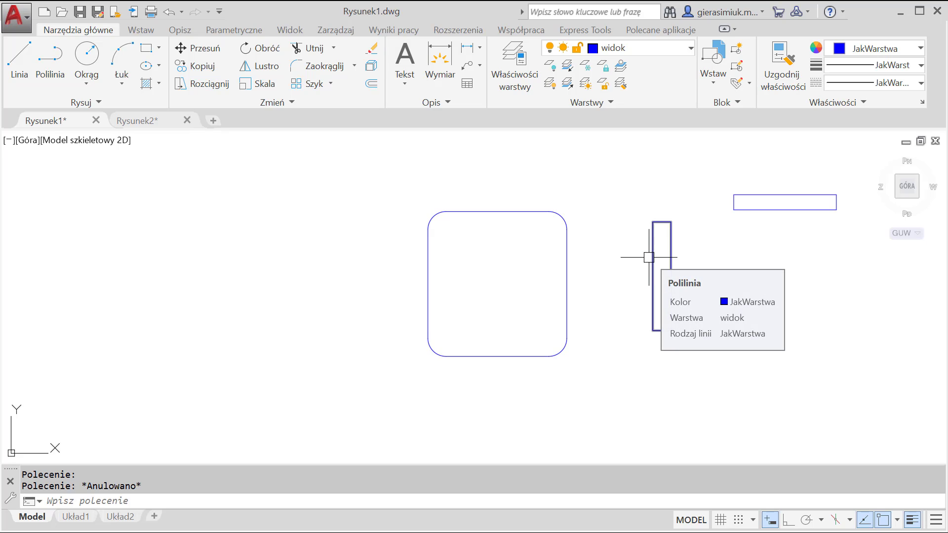
{"action": "left_click", "coordinate": [649, 257]}
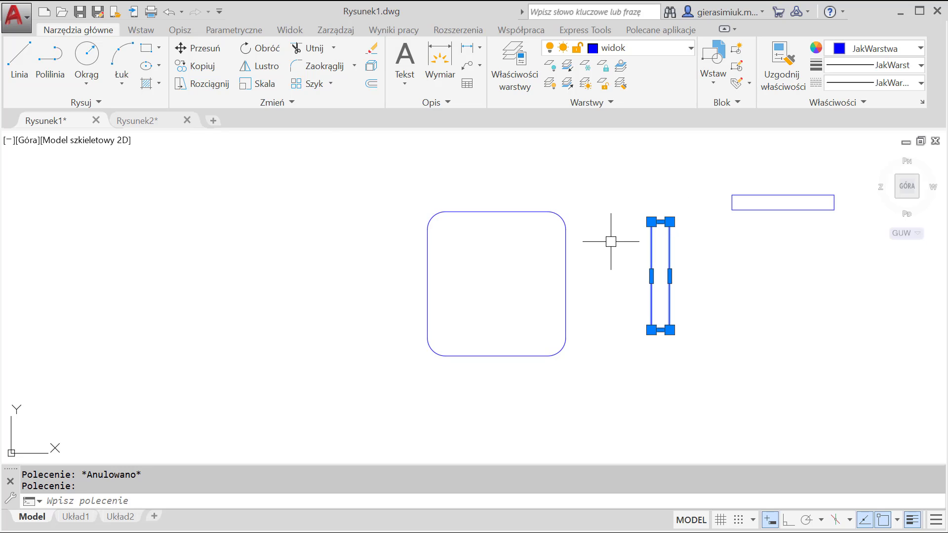
{"action": "left_click", "coordinate": [193, 52]}
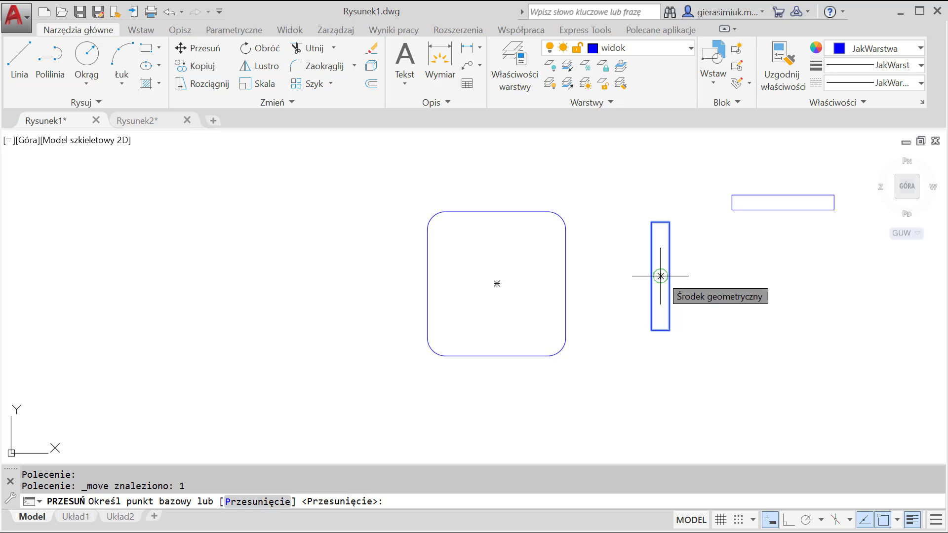
{"action": "left_click", "coordinate": [661, 276]}
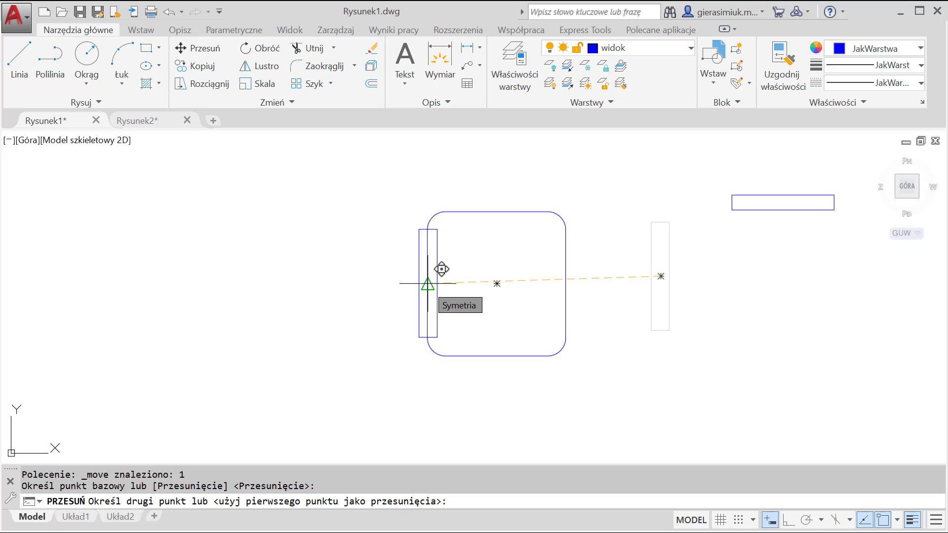
{"action": "left_click", "coordinate": [428, 283]}
{"action": "mouse_move", "coordinate": [576, 349]}
{"action": "middle_mouse_down"}
{"action": "mouse_move", "coordinate": [606, 346]}
{"action": "mouse_move", "coordinate": [584, 338]}
{"action": "middle_mouse_up"}
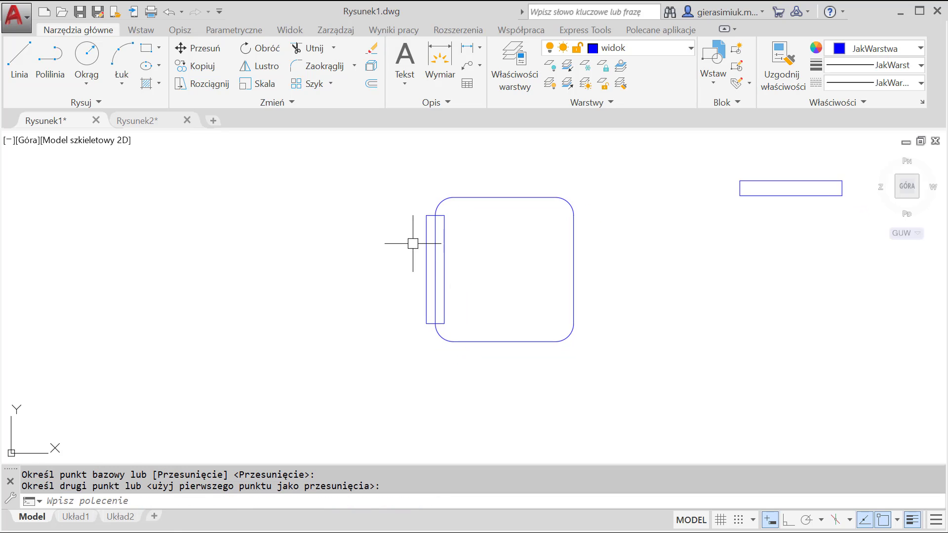
{"action": "mouse_move", "coordinate": [583, 259]}
{"action": "middle_mouse_down"}
{"action": "mouse_move", "coordinate": [551, 254]}
{"action": "mouse_move", "coordinate": [508, 292]}
{"action": "middle_mouse_up"}
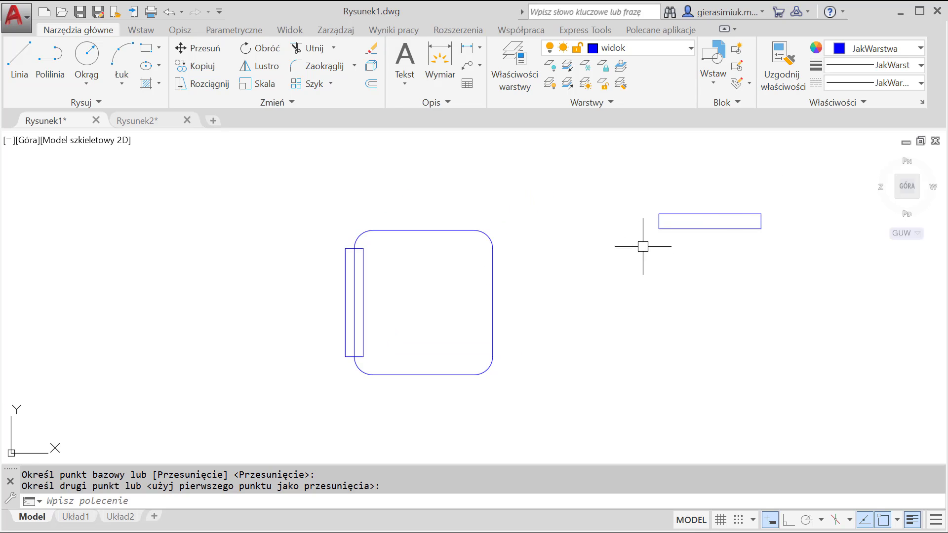
{"action": "left_click", "coordinate": [666, 211]}
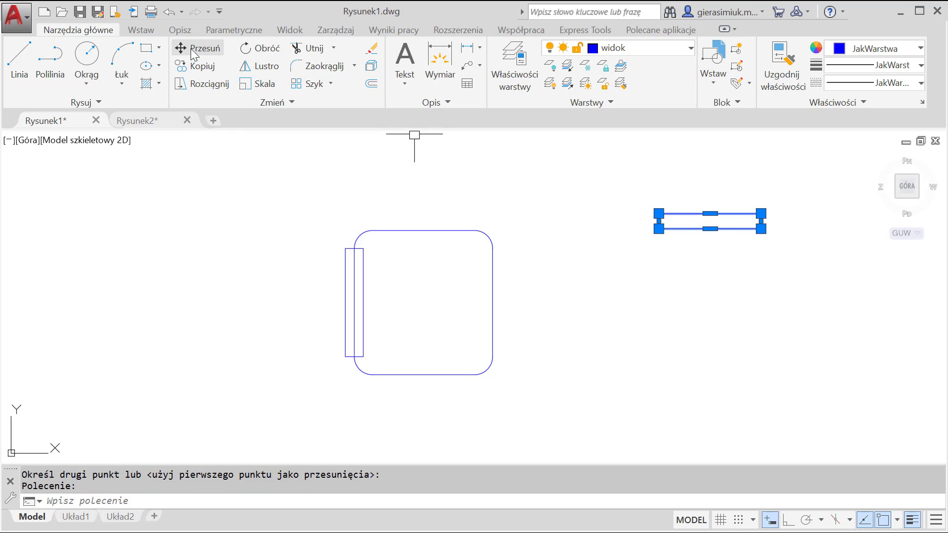
- Copy the 34 × 5 bar by its midpoint onto the square's top edge midpoint
{"action": "left_click", "coordinate": [197, 75]}
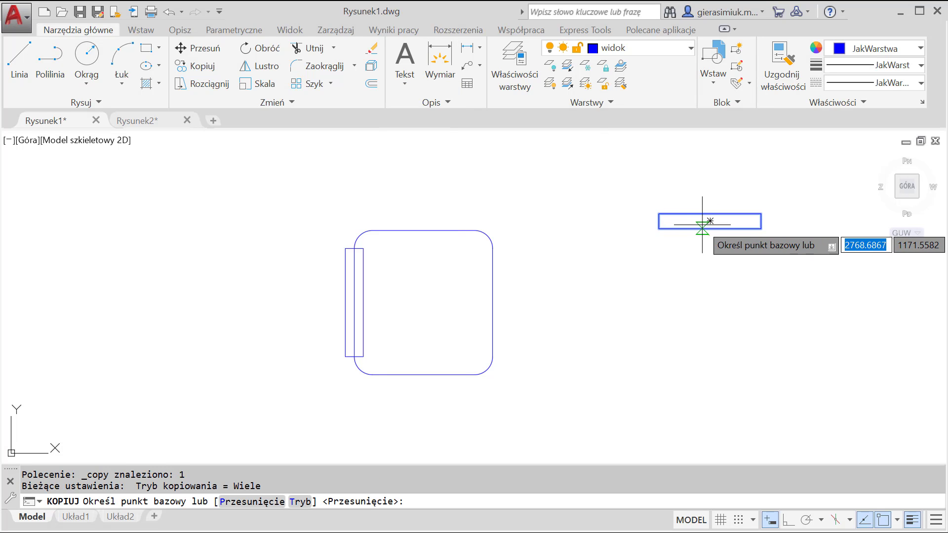
{"action": "scroll", "coordinate": [709, 218], "scroll_direction": "up", "scroll_amount": 2}
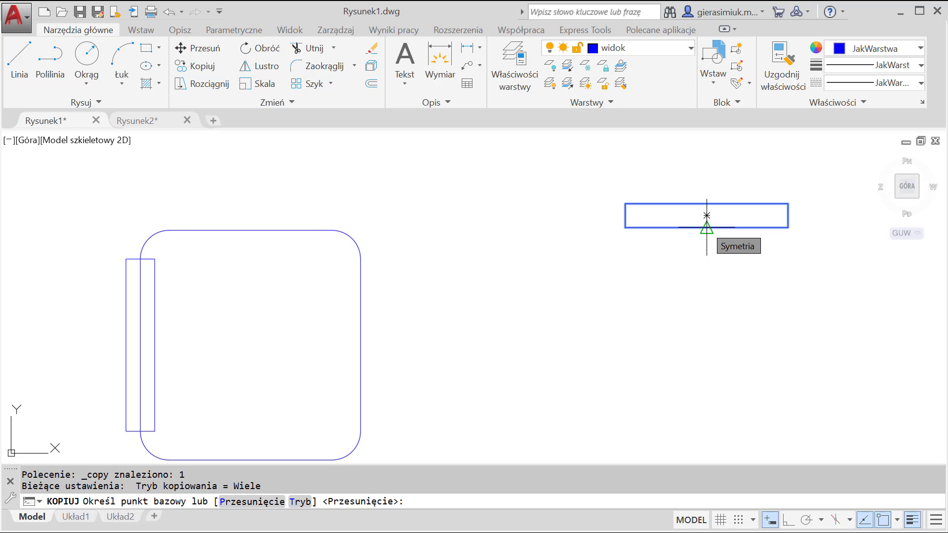
{"action": "left_click", "coordinate": [707, 227]}
{"action": "middle_click_drag", "start_coordinate": [506, 291], "coordinate": [659, 266]}
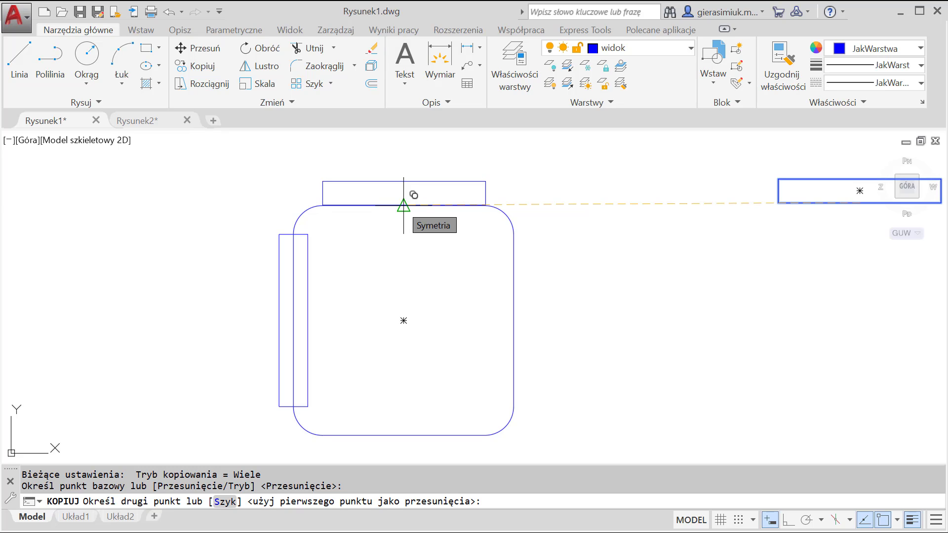
{"action": "left_click", "coordinate": [404, 205]}
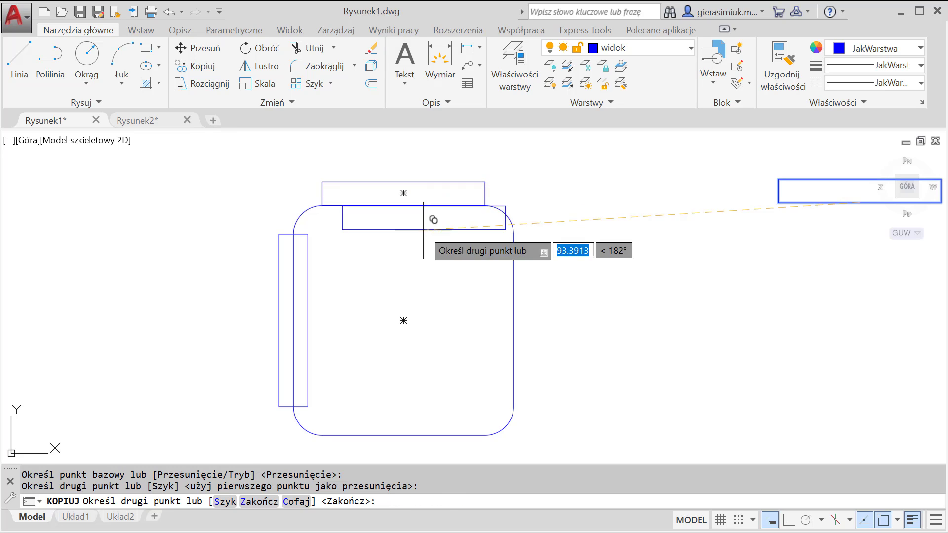
{"action": "scroll", "coordinate": [447, 242], "scroll_direction": "down", "scroll_amount": 2}
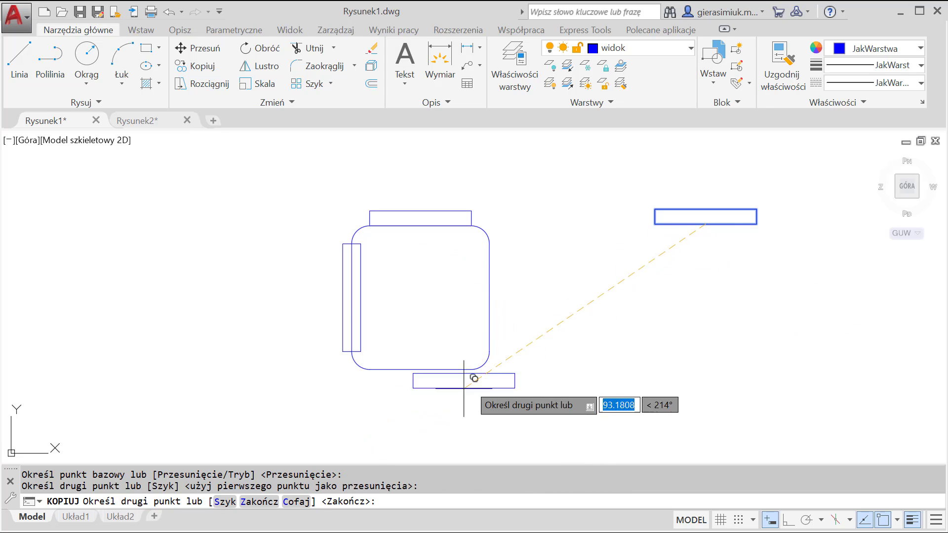
{"action": "scroll", "coordinate": [420, 386], "scroll_direction": "up", "scroll_amount": 2}
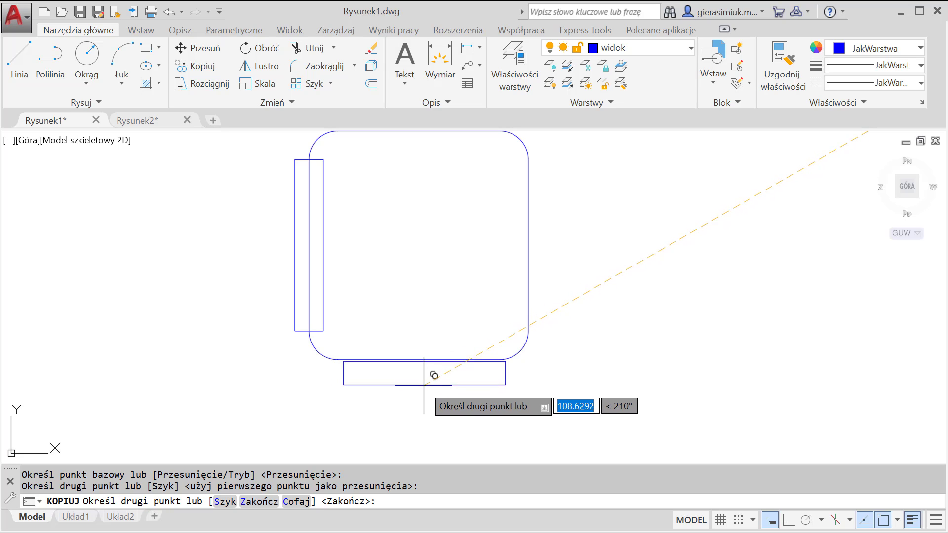
{"action": "scroll", "coordinate": [423, 385], "scroll_direction": "down", "scroll_amount": 2}
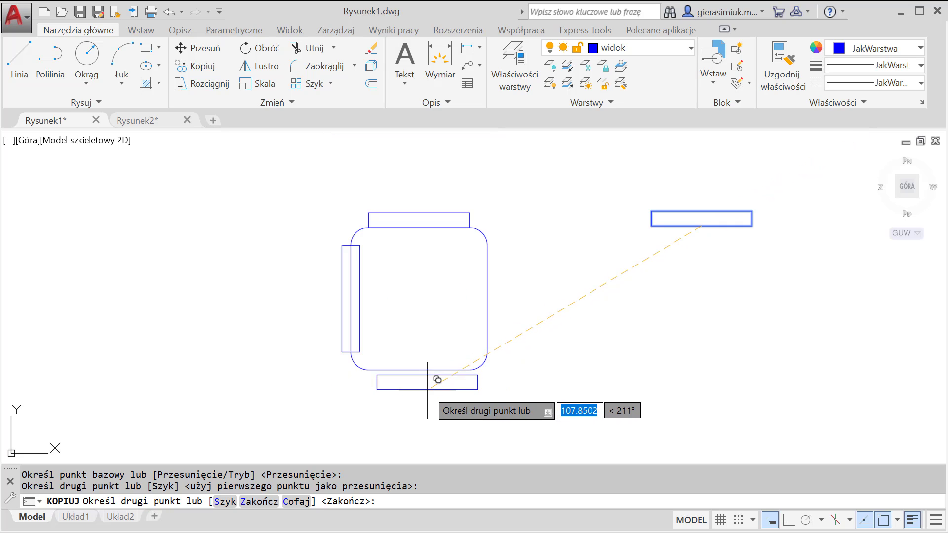
{"action": "key", "text": "Escape"}
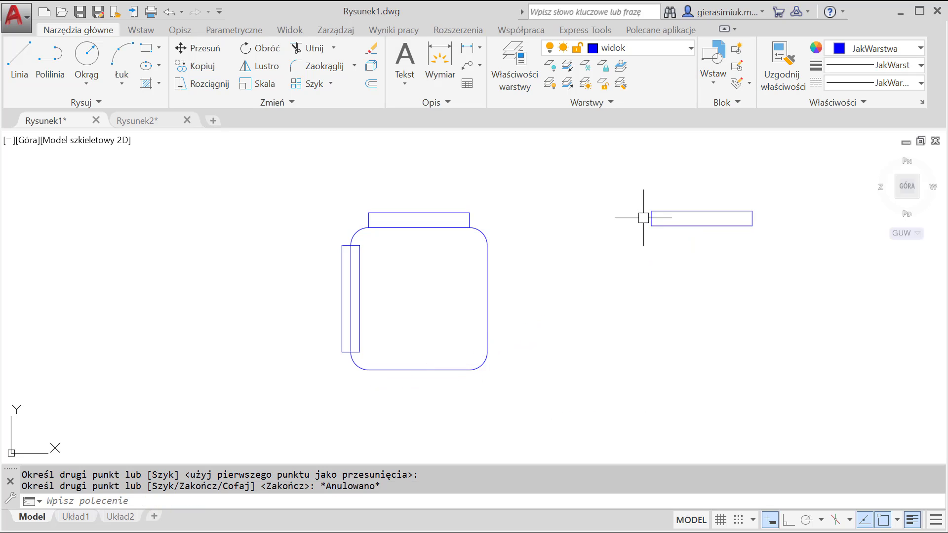
- Move the original 34 × 5 bar by its midpoint onto the square's bottom edge midpoint
{"action": "mouse_move", "coordinate": [621, 228]}
{"action": "middle_mouse_down"}
{"action": "mouse_move", "coordinate": [539, 247]}
{"action": "mouse_move", "coordinate": [510, 238]}
{"action": "middle_mouse_up"}
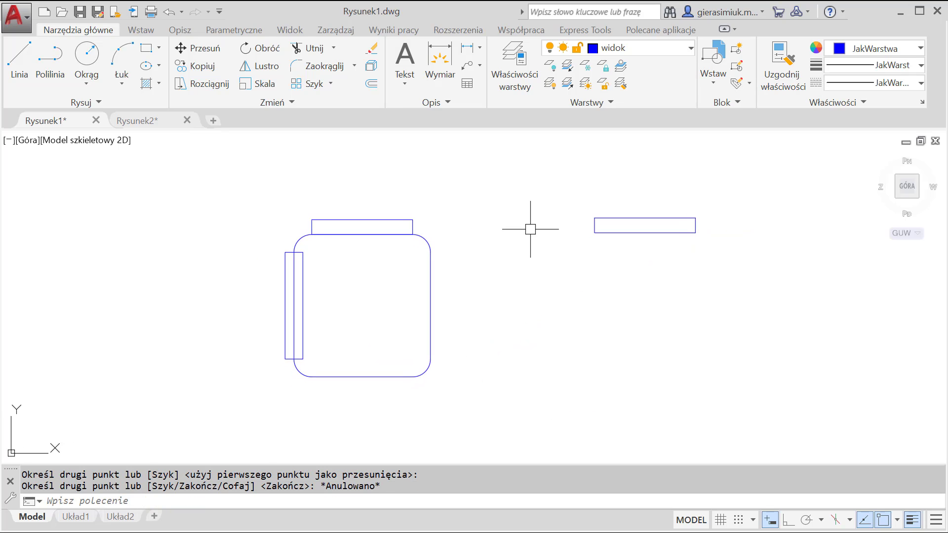
{"action": "middle_click_drag", "start_coordinate": [422, 252], "coordinate": [434, 245]}
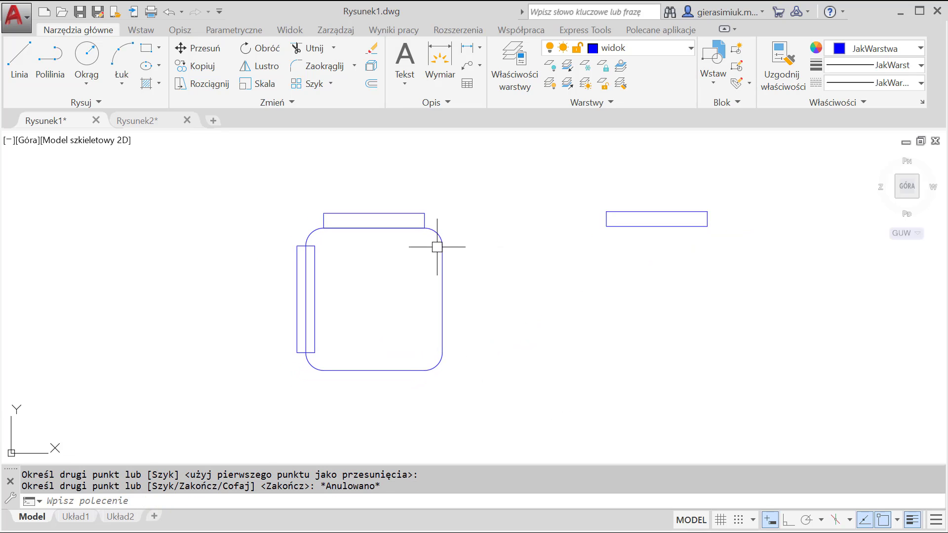
{"action": "left_click", "coordinate": [647, 212]}
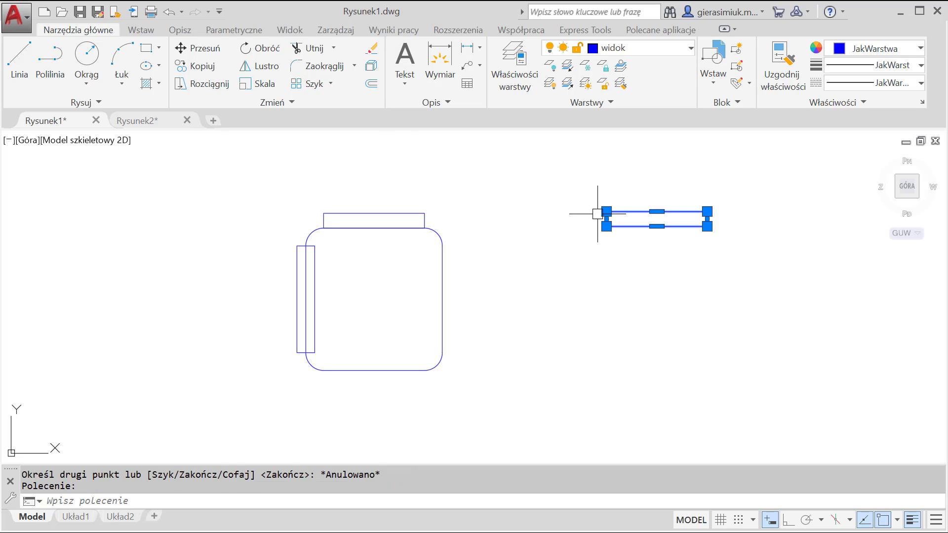
{"action": "left_click", "coordinate": [191, 50]}
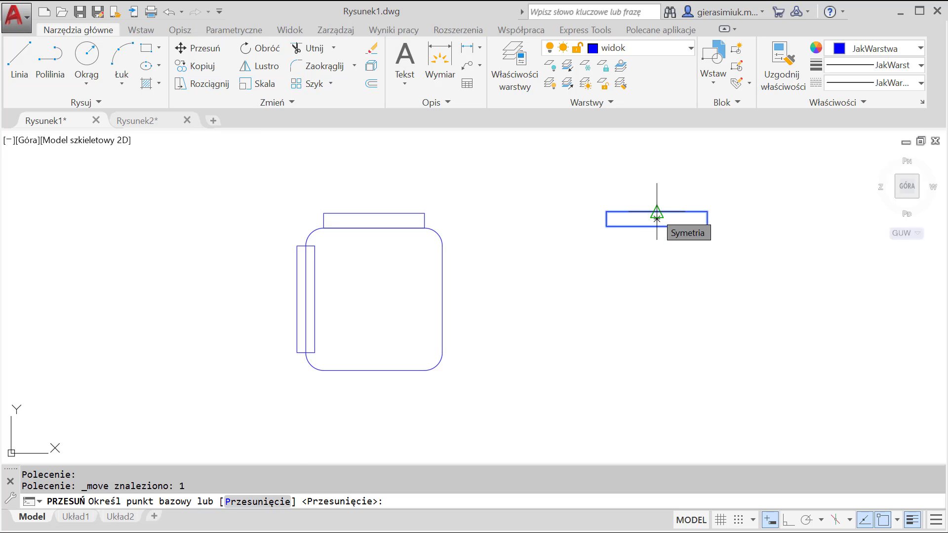
{"action": "scroll", "coordinate": [656, 219], "scroll_direction": "up", "scroll_amount": 2}
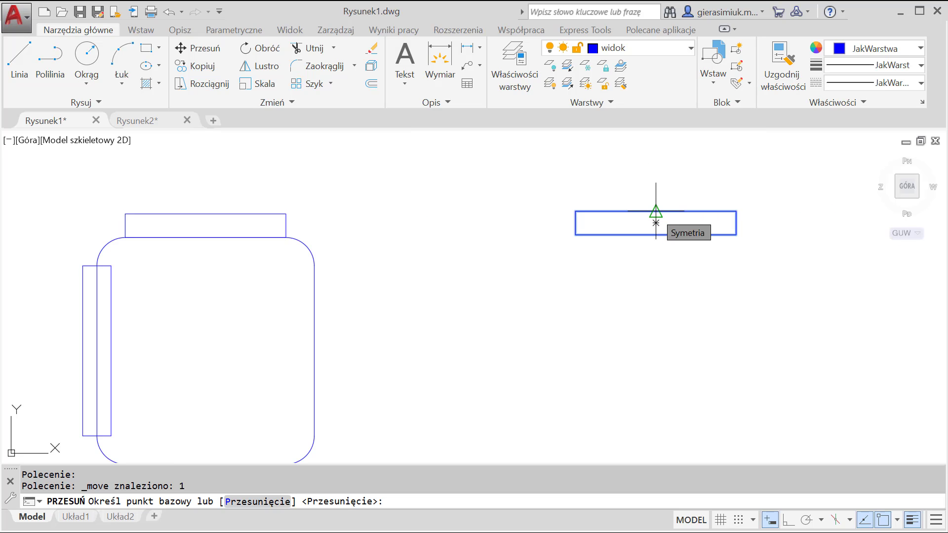
{"action": "left_click", "coordinate": [656, 215]}
{"action": "scroll", "coordinate": [612, 263], "scroll_direction": "down", "scroll_amount": 3}
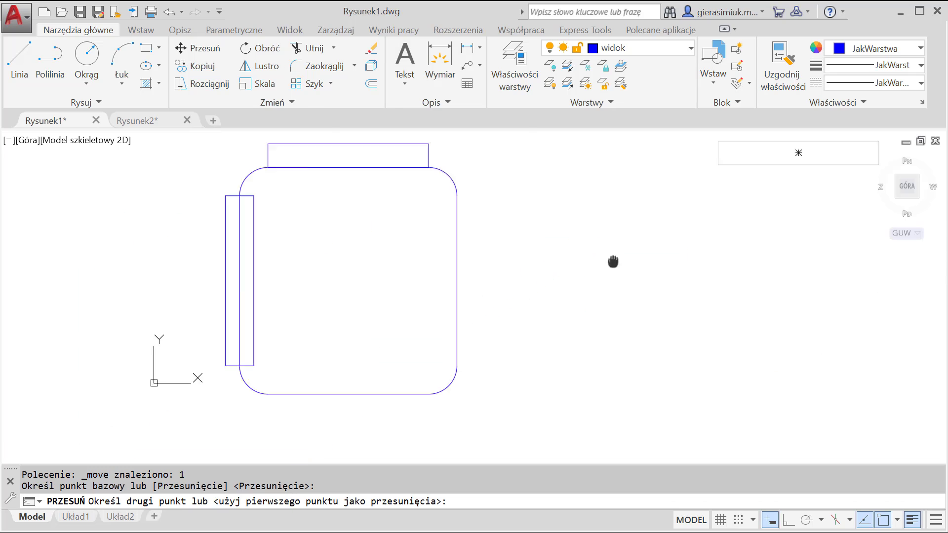
{"action": "scroll", "coordinate": [454, 341], "scroll_direction": "up", "scroll_amount": 3}
{"action": "left_click", "coordinate": [444, 339]}
{"action": "scroll", "coordinate": [451, 280], "scroll_direction": "down", "scroll_amount": 4}
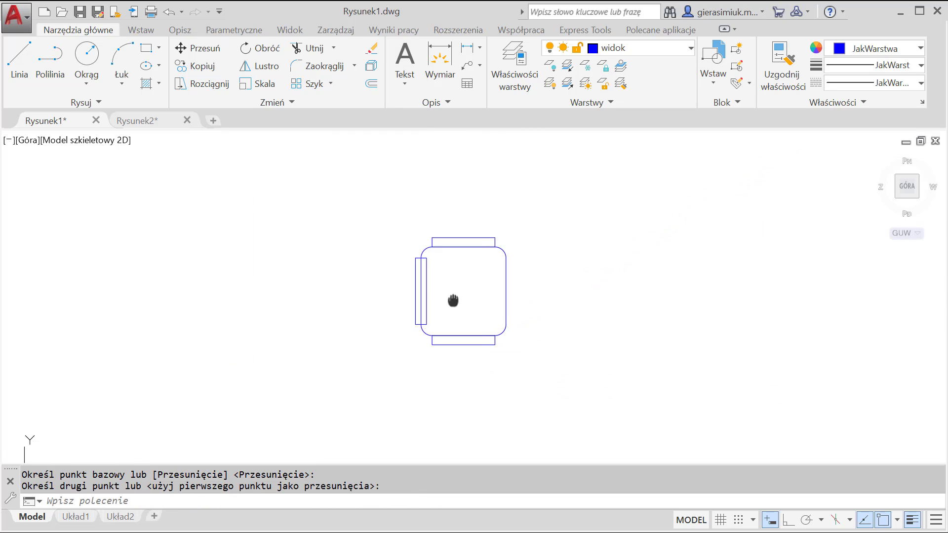
{"action": "scroll", "coordinate": [402, 271], "scroll_direction": "up", "scroll_amount": 2}
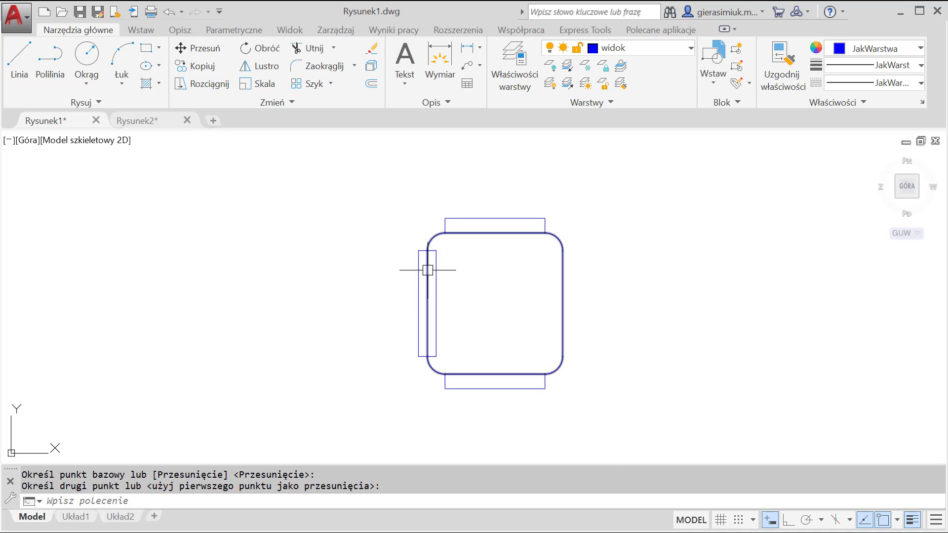
{"action": "scroll", "coordinate": [425, 255], "scroll_direction": "up", "scroll_amount": 2}
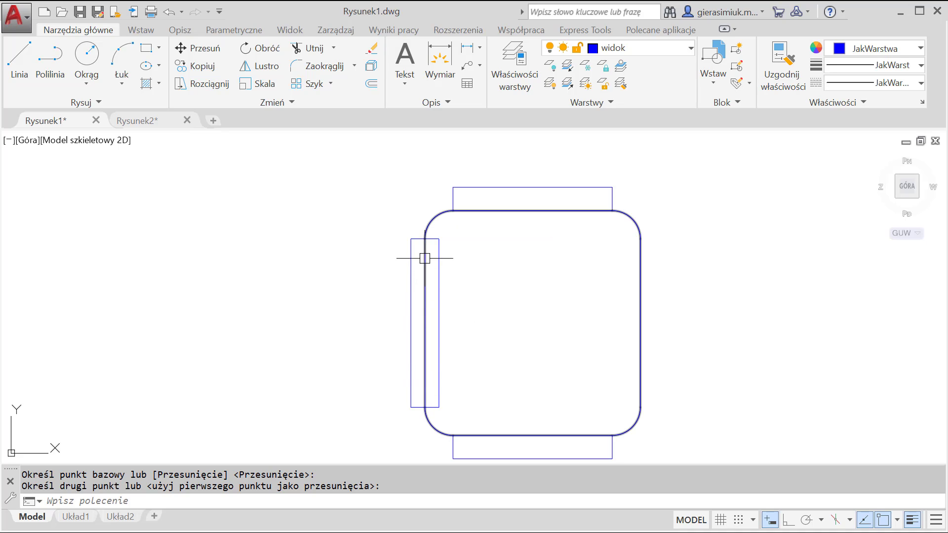
{"action": "left_click", "coordinate": [424, 258]}
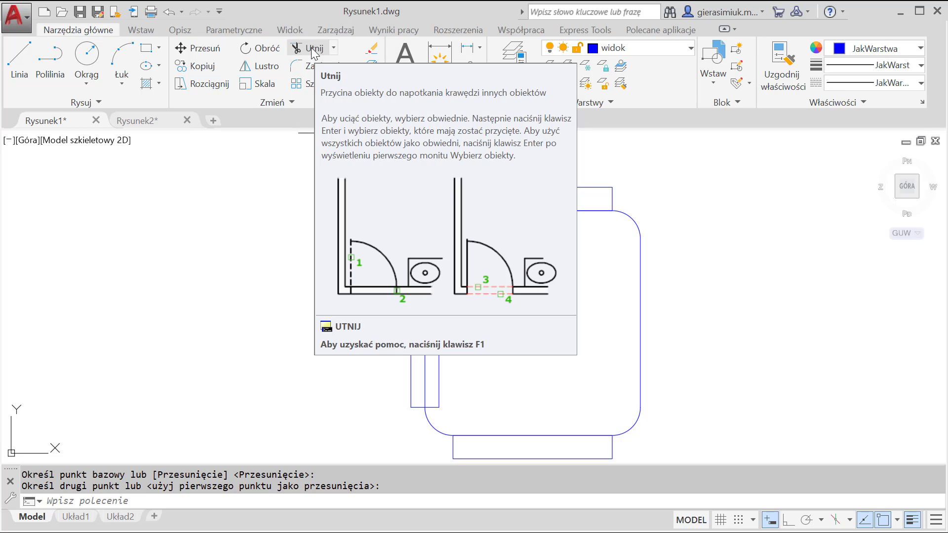
- Trim the rounded seat edge inside the narrow left side bar, using the bar as cutting edge
{"action": "left_click", "coordinate": [312, 48]}
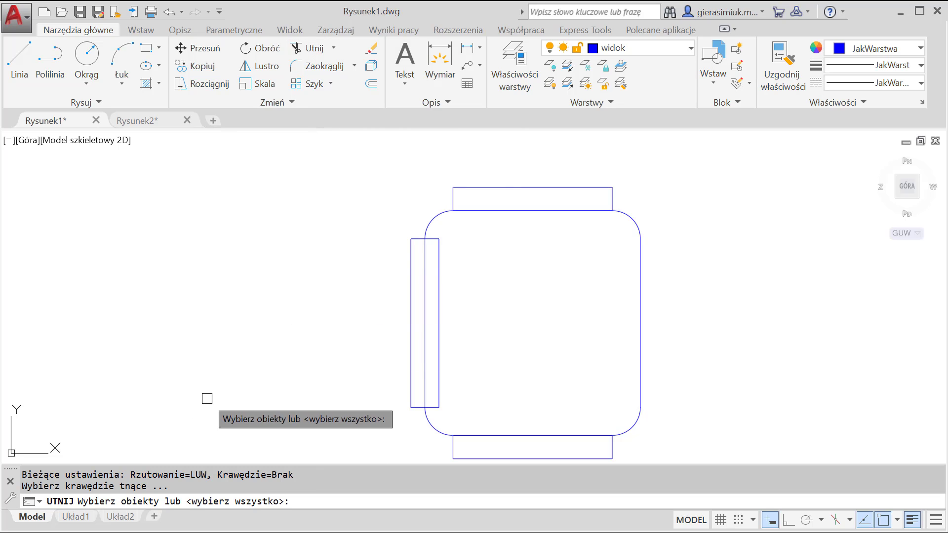
{"action": "middle_click_drag", "start_coordinate": [308, 328], "coordinate": [309, 298]}
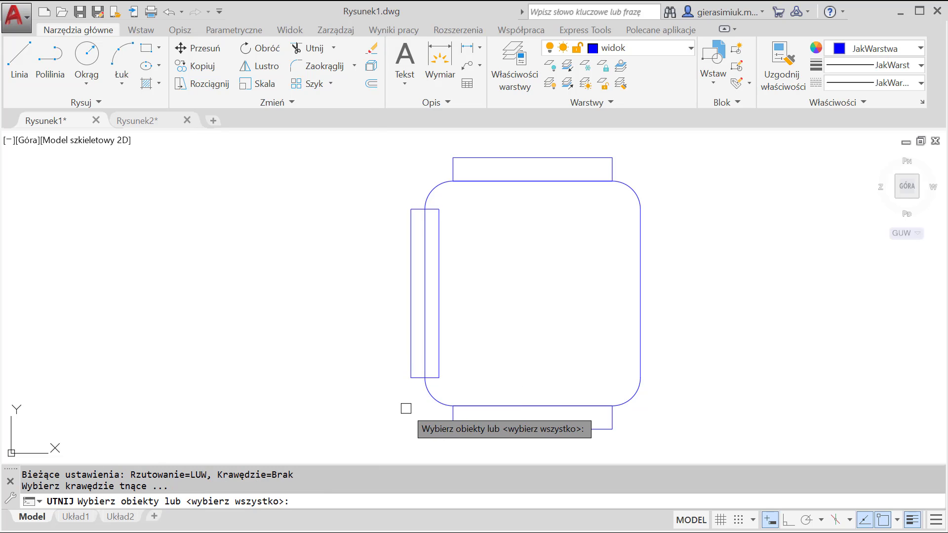
{"action": "scroll", "coordinate": [402, 205], "scroll_direction": "up", "scroll_amount": 2}
{"action": "scroll", "coordinate": [416, 209], "scroll_direction": "down", "scroll_amount": 2}
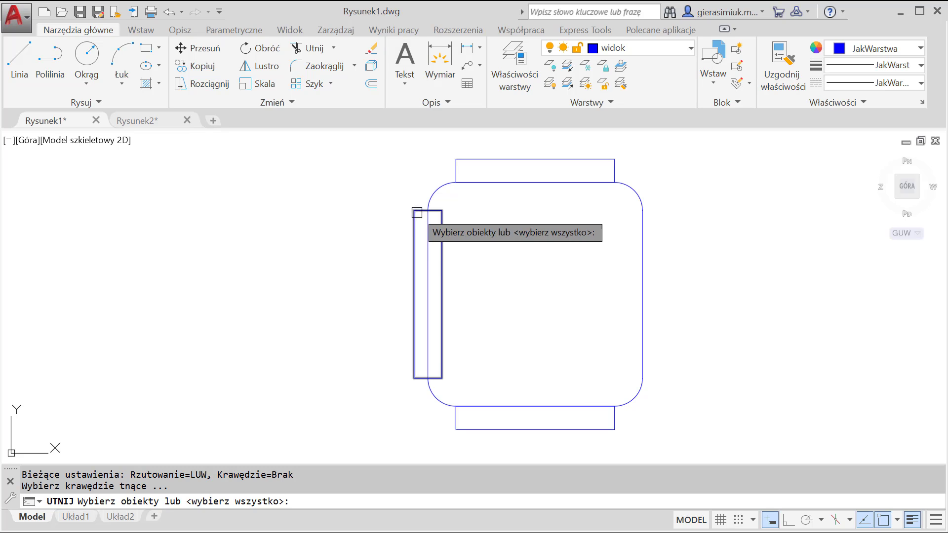
{"action": "left_click", "coordinate": [411, 224]}
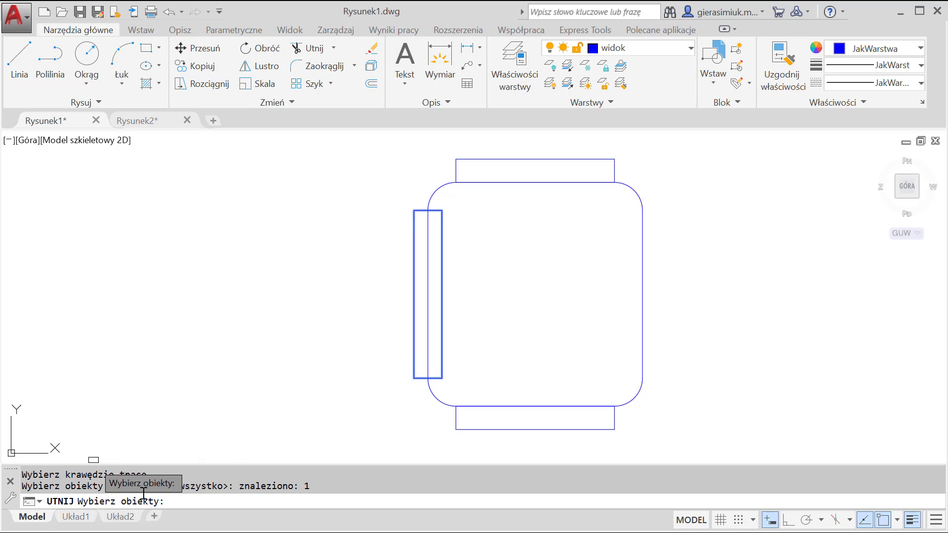
{"action": "key", "text": "Return"}
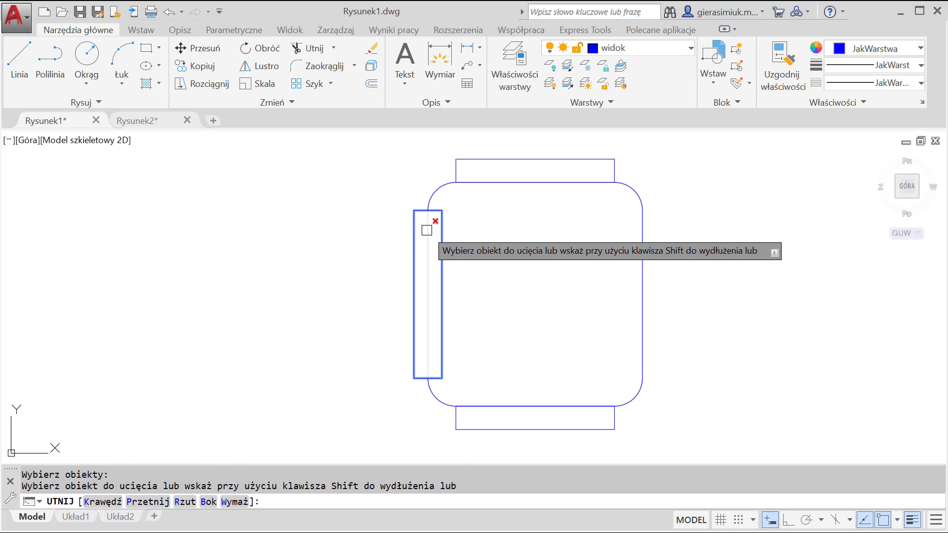
{"action": "left_click", "coordinate": [427, 230]}
{"action": "scroll", "coordinate": [585, 321], "scroll_direction": "down", "scroll_amount": 2}
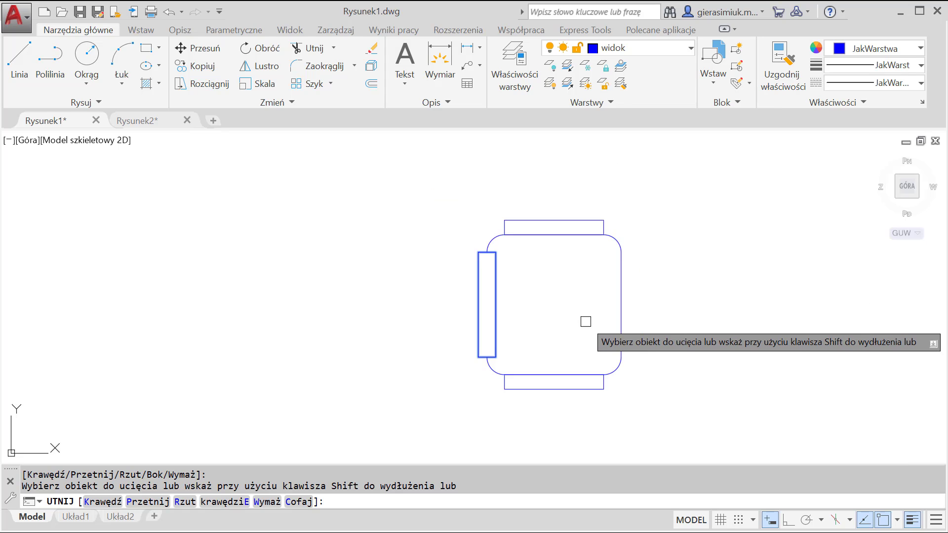
{"action": "mouse_move", "coordinate": [586, 321]}
{"action": "middle_mouse_down"}
{"action": "mouse_move", "coordinate": [546, 277]}
{"action": "mouse_move", "coordinate": [484, 284]}
{"action": "mouse_move", "coordinate": [445, 260]}
{"action": "mouse_move", "coordinate": [467, 277]}
{"action": "middle_mouse_up"}
{"action": "key", "text": "Return"}
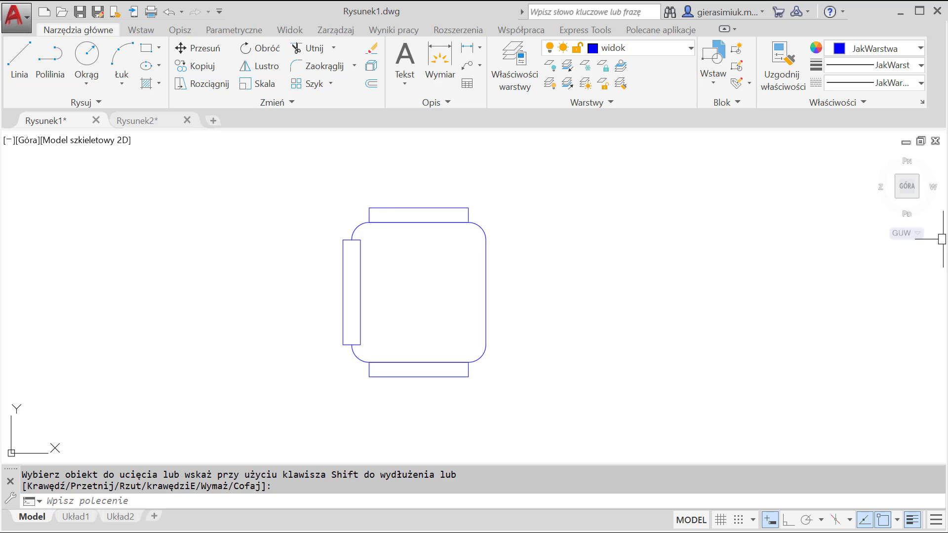
{"action": "scroll", "coordinate": [494, 276], "scroll_direction": "down", "scroll_amount": 2}
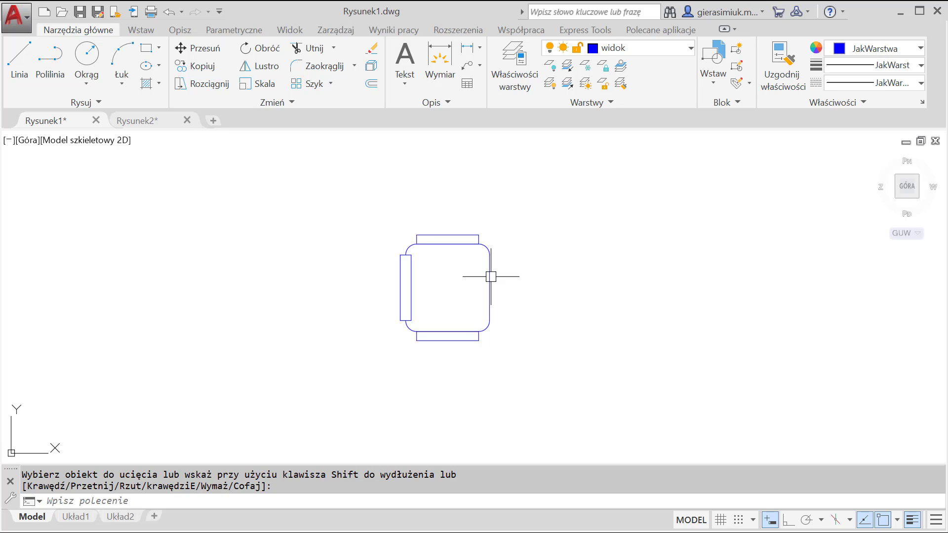
{"action": "middle_click_drag", "start_coordinate": [580, 267], "coordinate": [427, 249]}
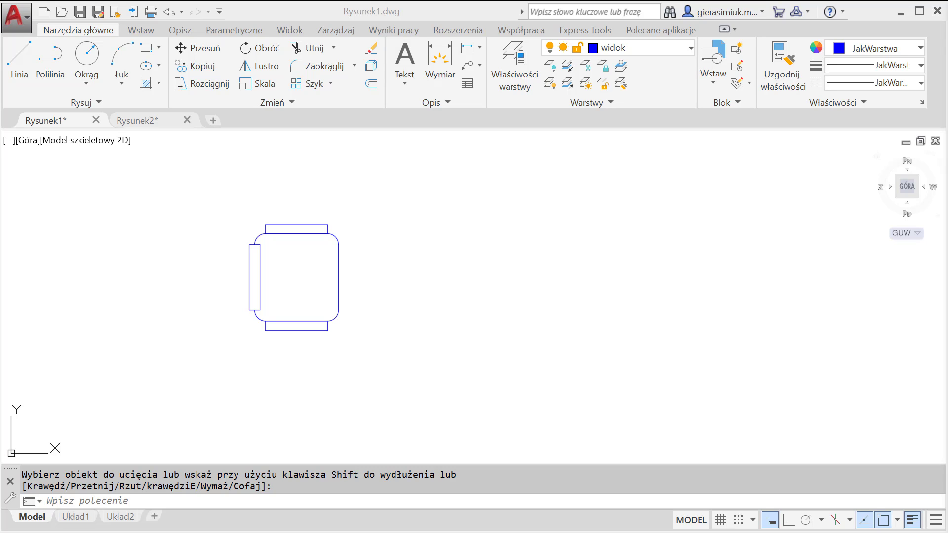
- Draw an 18 wide by 42 tall cabinet rectangle to the right of the armchair
{"action": "middle_click_drag", "start_coordinate": [356, 239], "coordinate": [319, 245]}
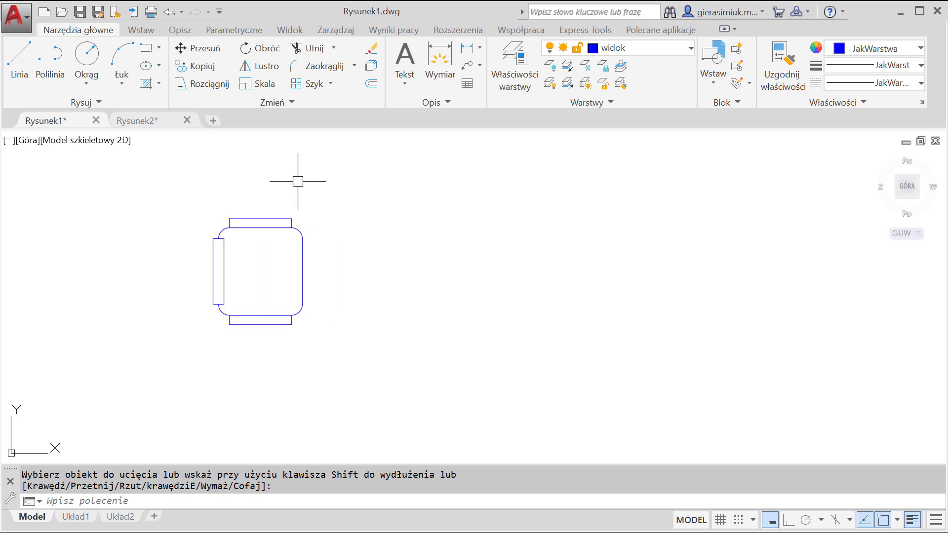
{"action": "left_click", "coordinate": [146, 47]}
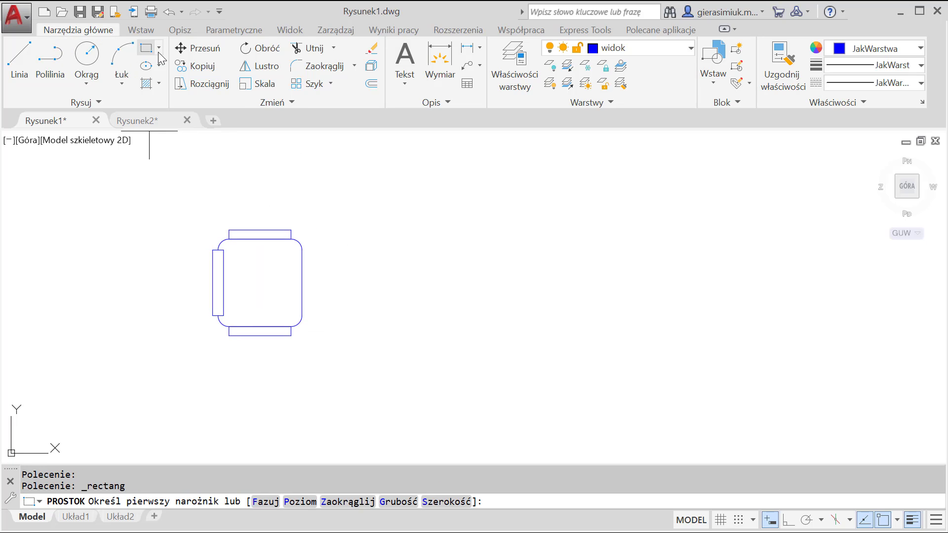
{"action": "left_click", "coordinate": [424, 366]}
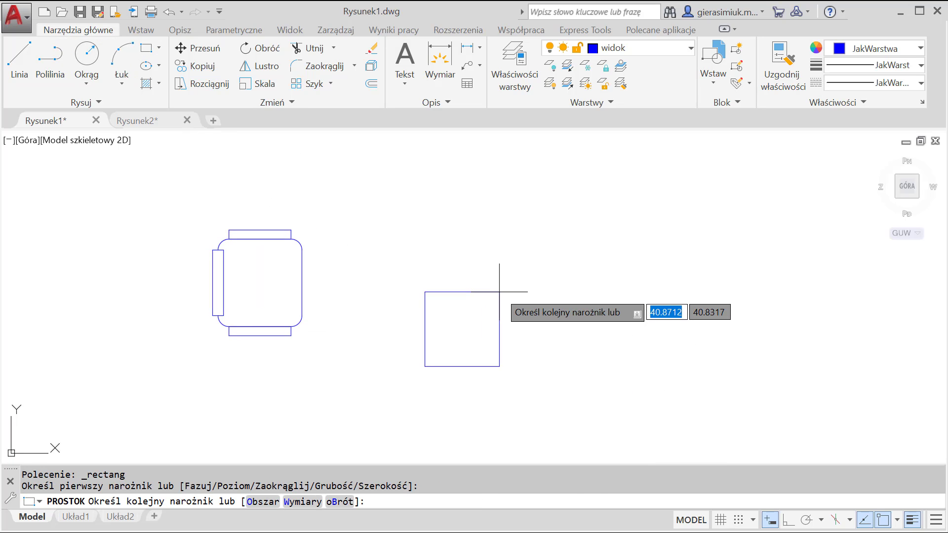
{"action": "type", "text": "18"}
{"action": "key", "text": "Tab"}
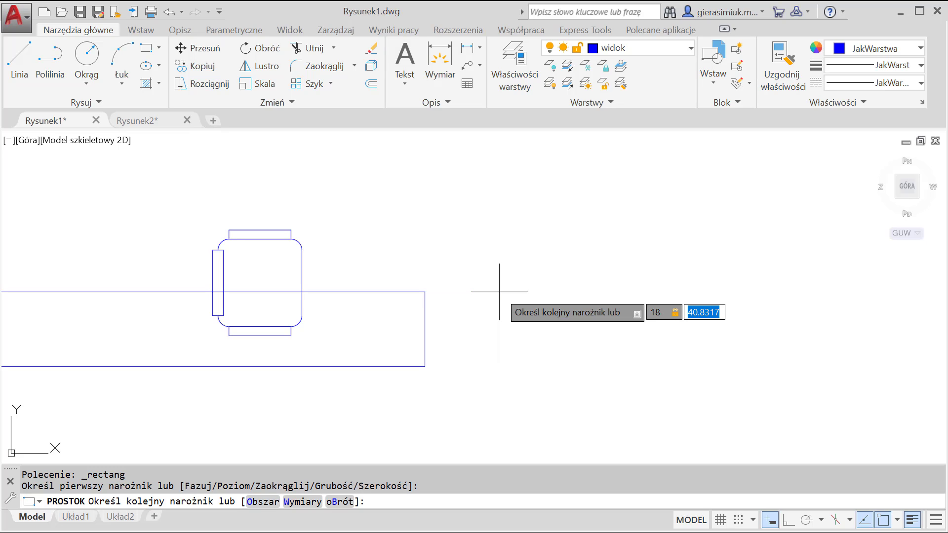
{"action": "type", "text": "42"}
{"action": "key", "text": "Return"}
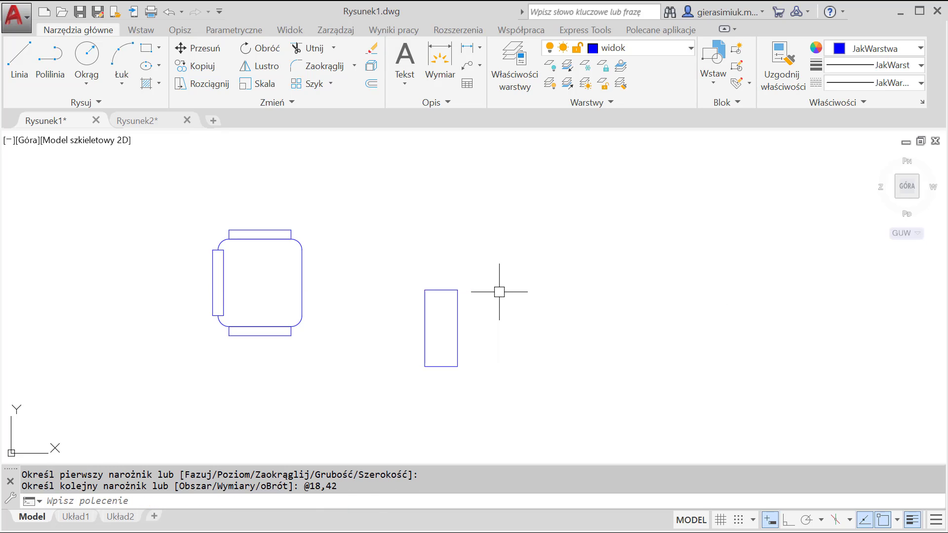
{"action": "middle_click_drag", "start_coordinate": [499, 292], "coordinate": [558, 212]}
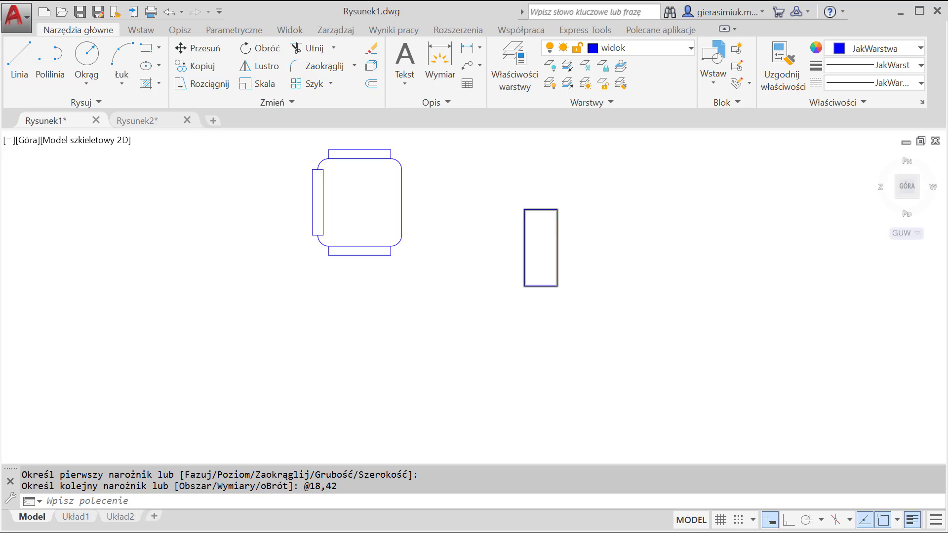
{"action": "scroll", "coordinate": [501, 238], "scroll_direction": "up", "scroll_amount": 2}
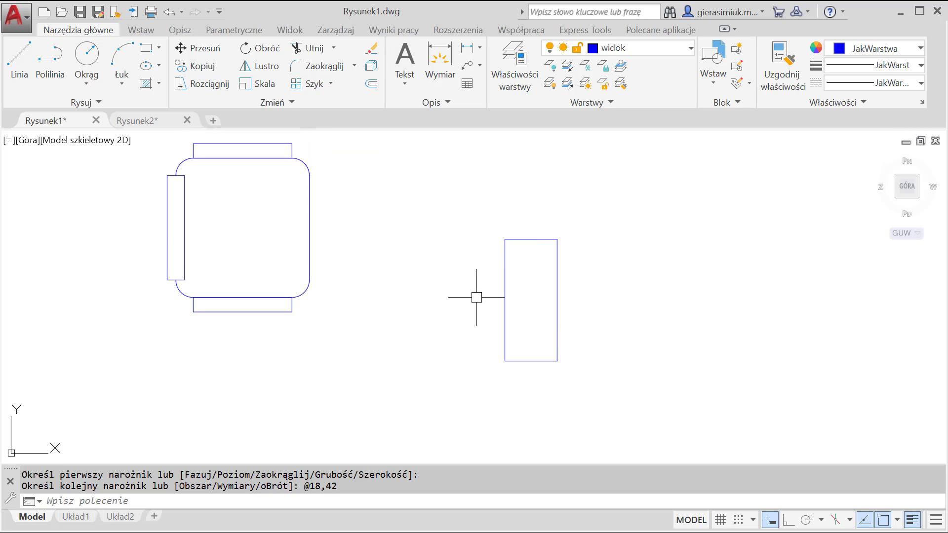
{"action": "mouse_move", "coordinate": [476, 296]}
{"action": "middle_mouse_down"}
{"action": "mouse_move", "coordinate": [457, 292]}
{"action": "mouse_move", "coordinate": [493, 286]}
{"action": "middle_mouse_up"}
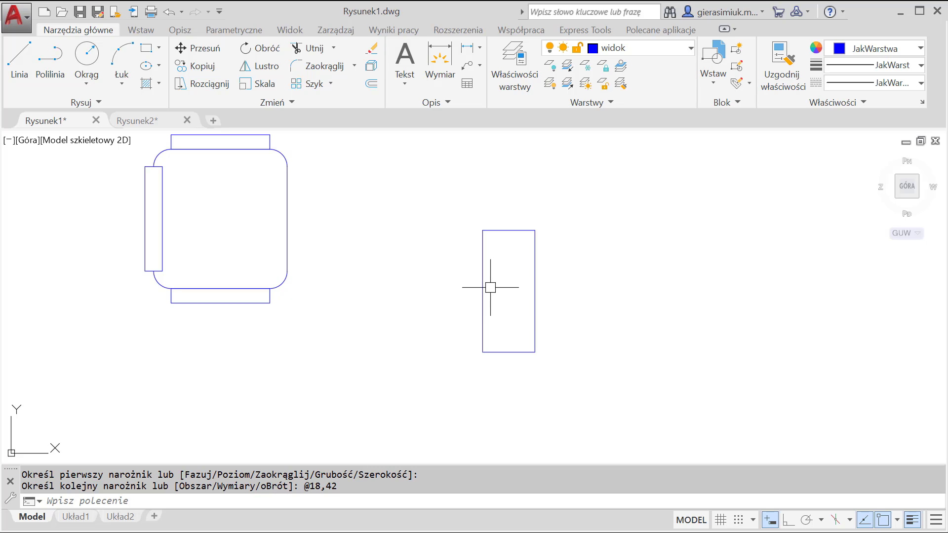
{"action": "scroll", "coordinate": [496, 333], "scroll_direction": "up", "scroll_amount": 2}
{"action": "scroll", "coordinate": [474, 349], "scroll_direction": "up", "scroll_amount": 2}
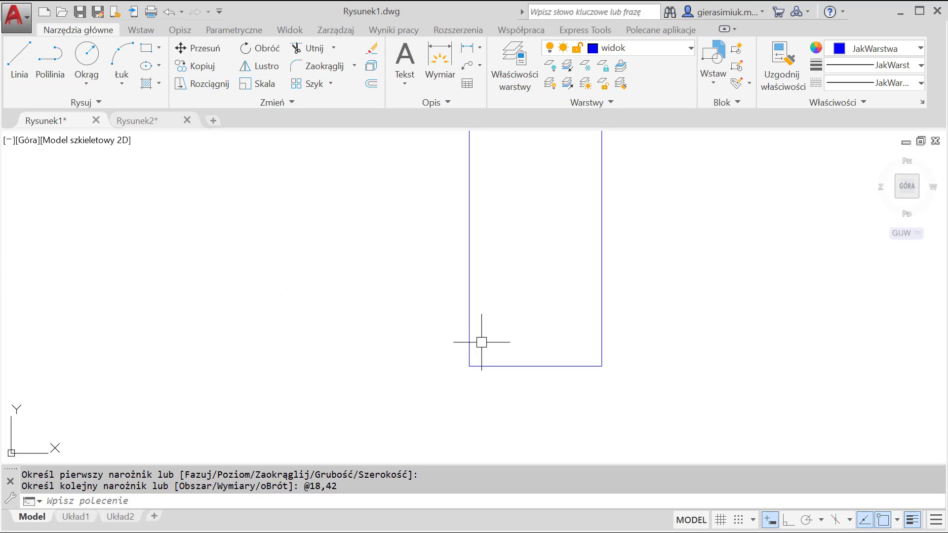
- Cancel the stray selection window, zoom out to show both drawings, and start another rectangle
{"action": "left_click", "coordinate": [480, 303]}
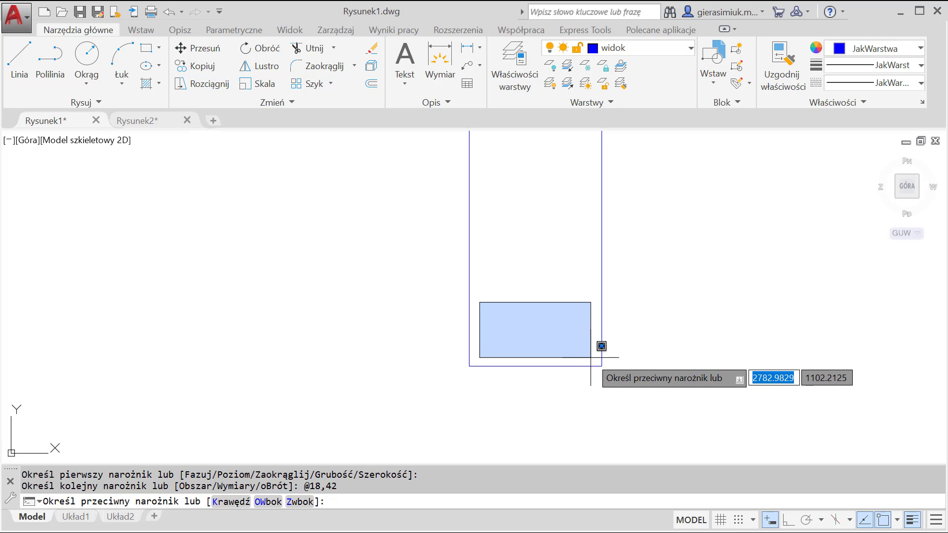
{"action": "left_click", "coordinate": [591, 358]}
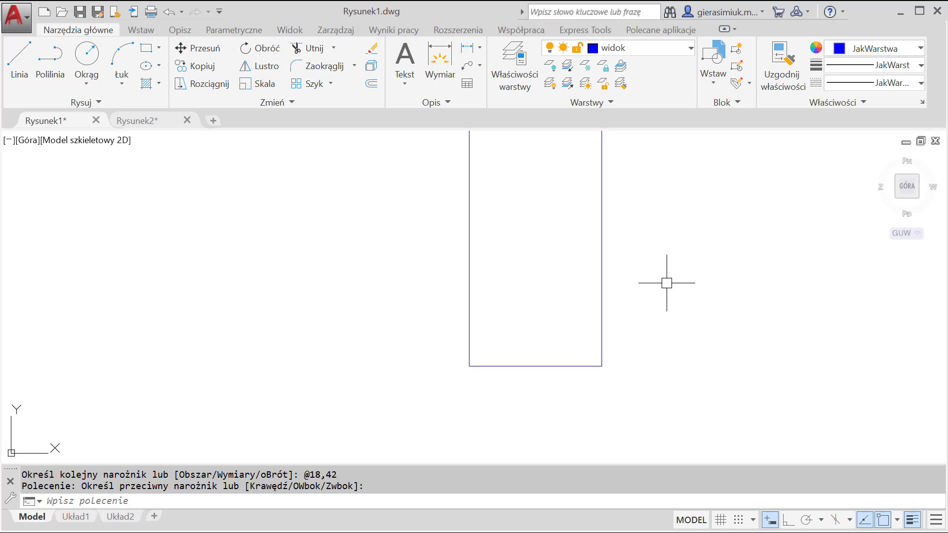
{"action": "left_click", "coordinate": [508, 268]}
{"action": "scroll", "coordinate": [499, 269], "scroll_direction": "down", "scroll_amount": 2}
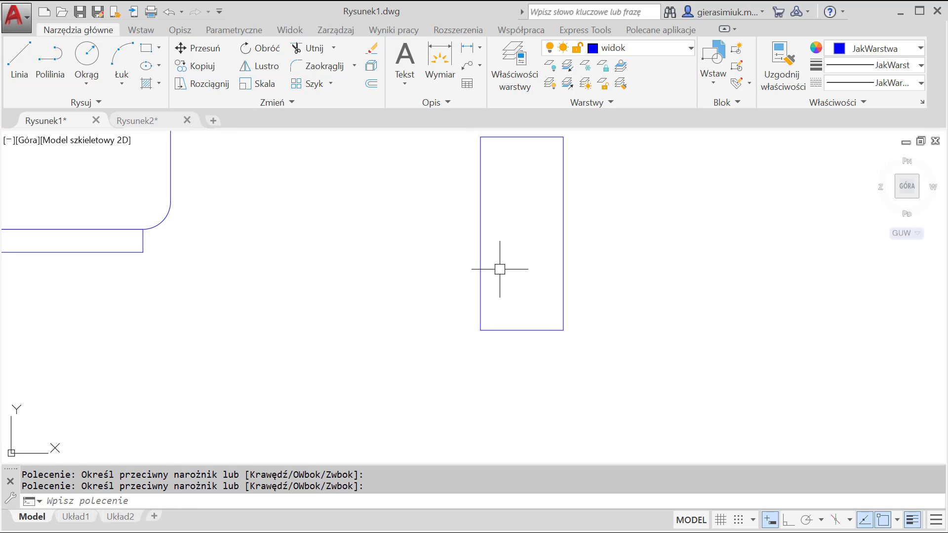
{"action": "middle_click_drag", "start_coordinate": [499, 269], "coordinate": [497, 306]}
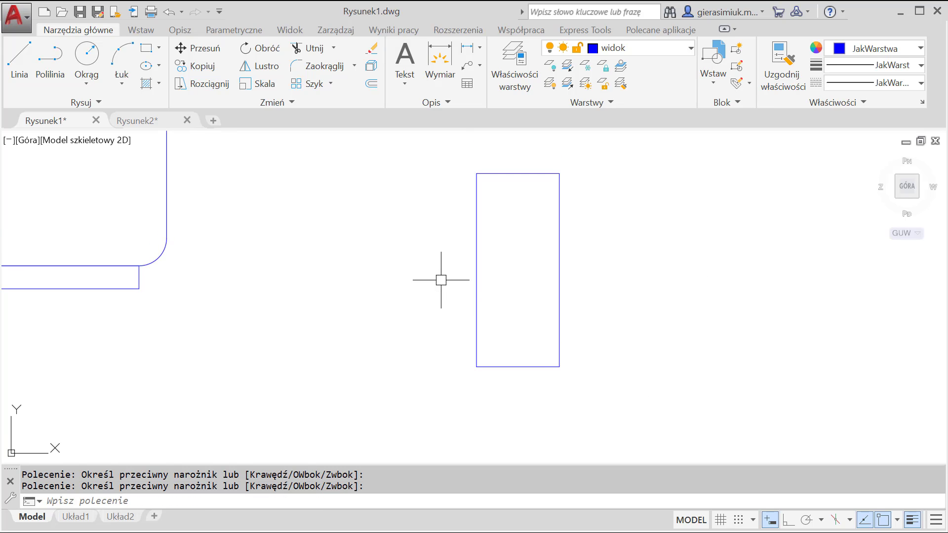
{"action": "left_click", "coordinate": [145, 50]}
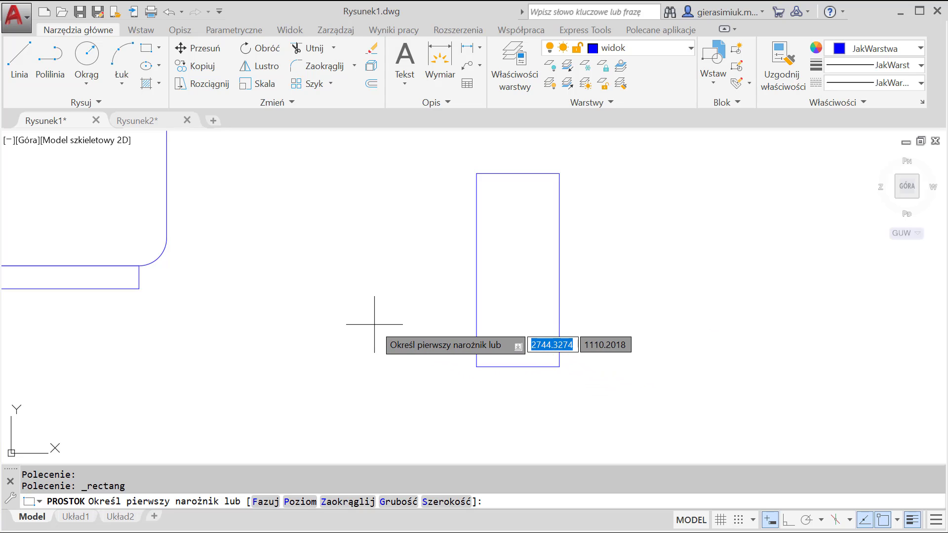
- With Ortho on, place the first corner at @2,2 from the cabinet's lower-left corner
{"action": "key", "text": "F8"}
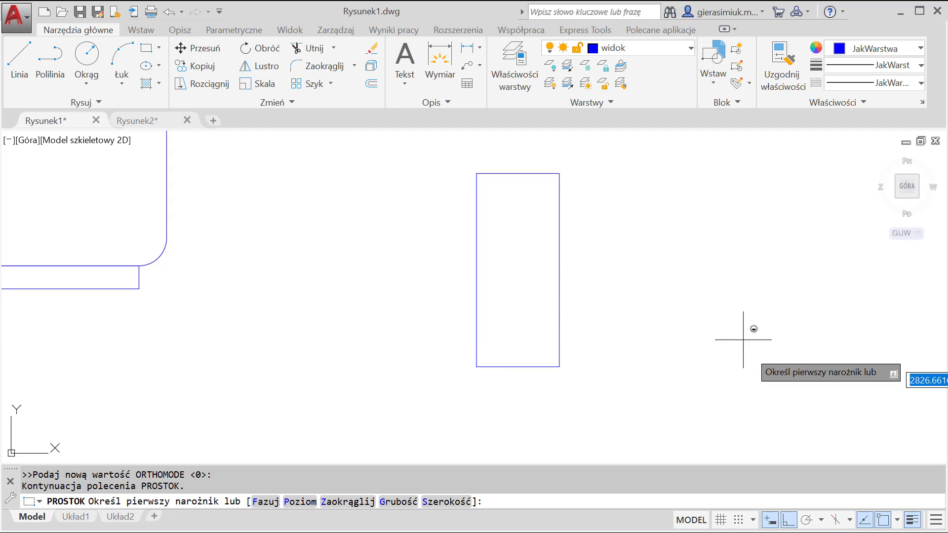
{"action": "right_click", "coordinate": [366, 269], "text": "shift"}
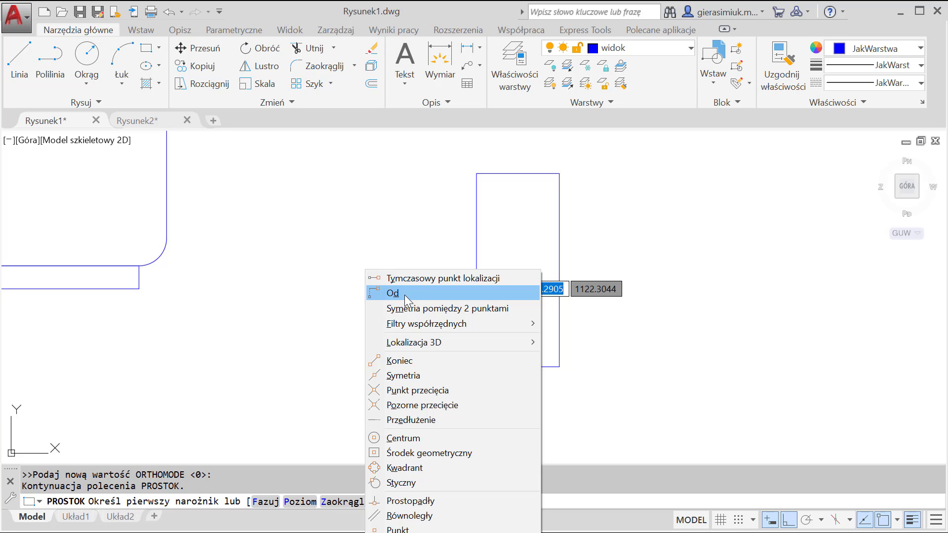
{"action": "left_click", "coordinate": [405, 295]}
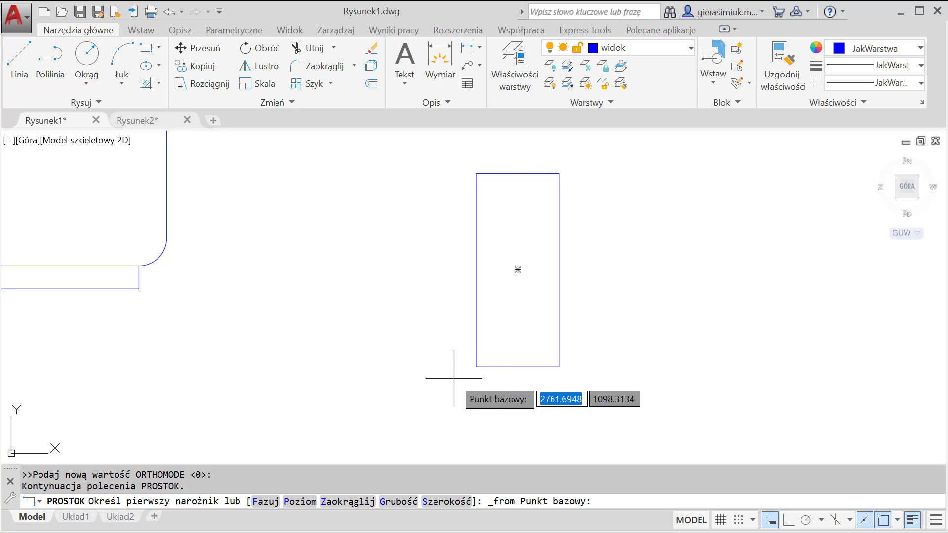
{"action": "left_click", "coordinate": [477, 366]}
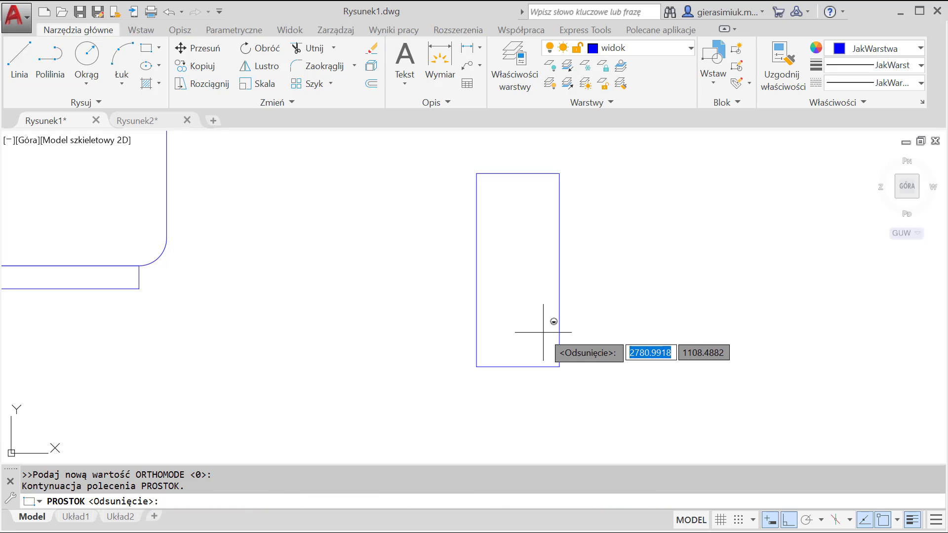
{"action": "type", "text": "@"}
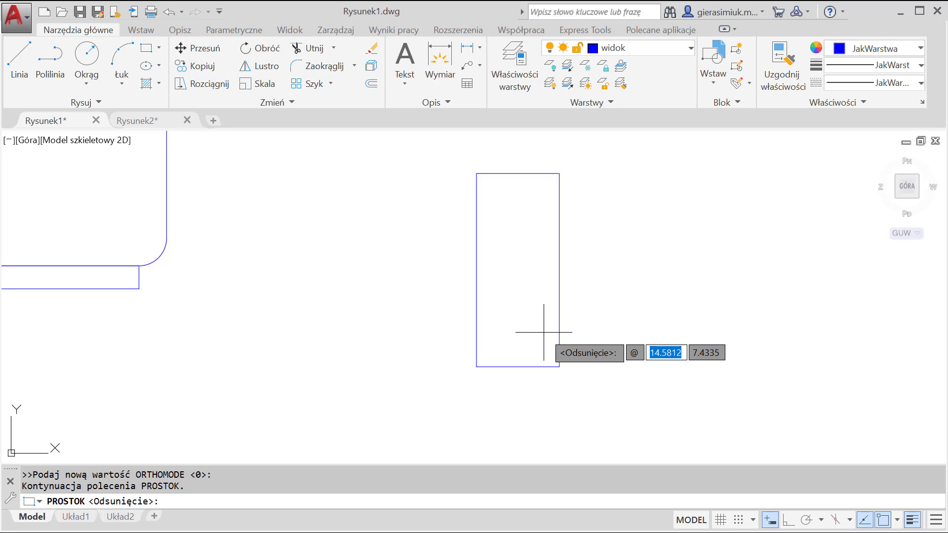
{"action": "type", "text": "2"}
{"action": "key", "text": "Tab"}
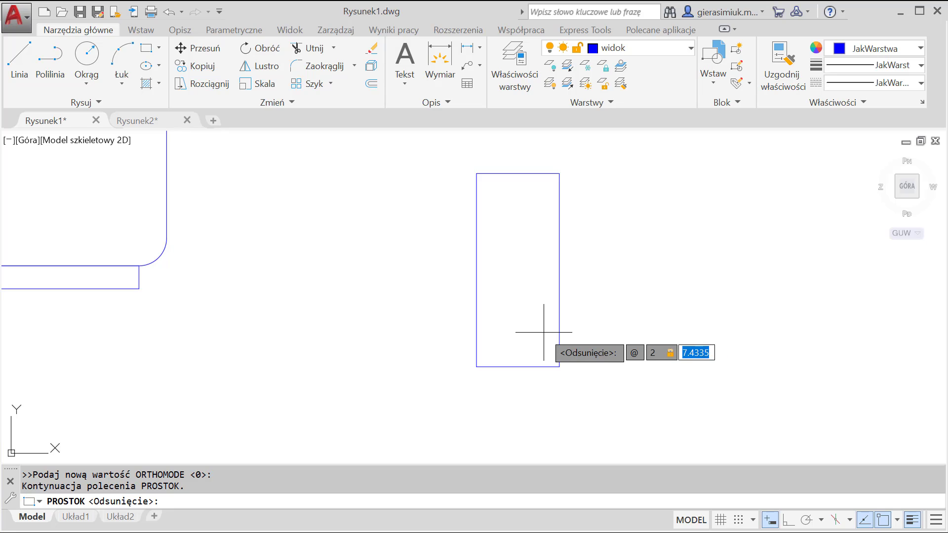
{"action": "type", "text": "2"}
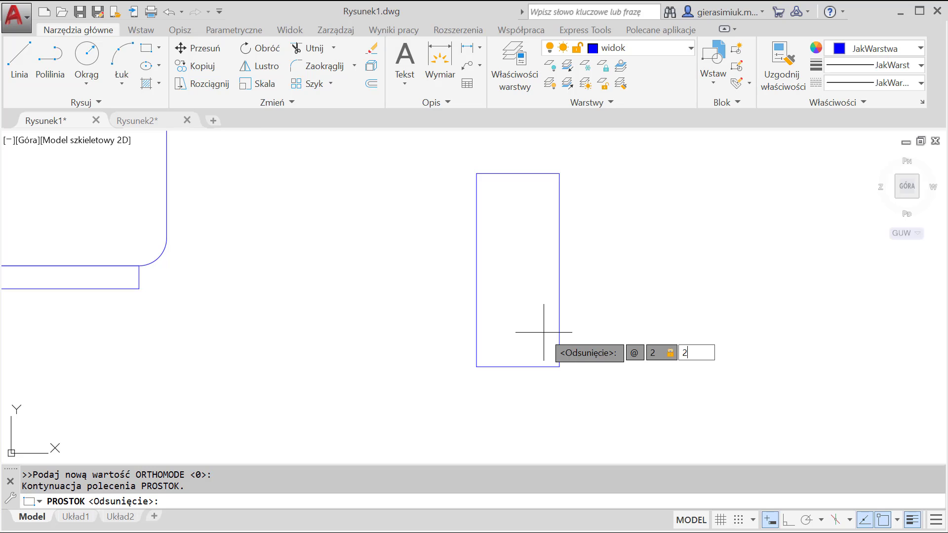
{"action": "key", "text": "Return"}
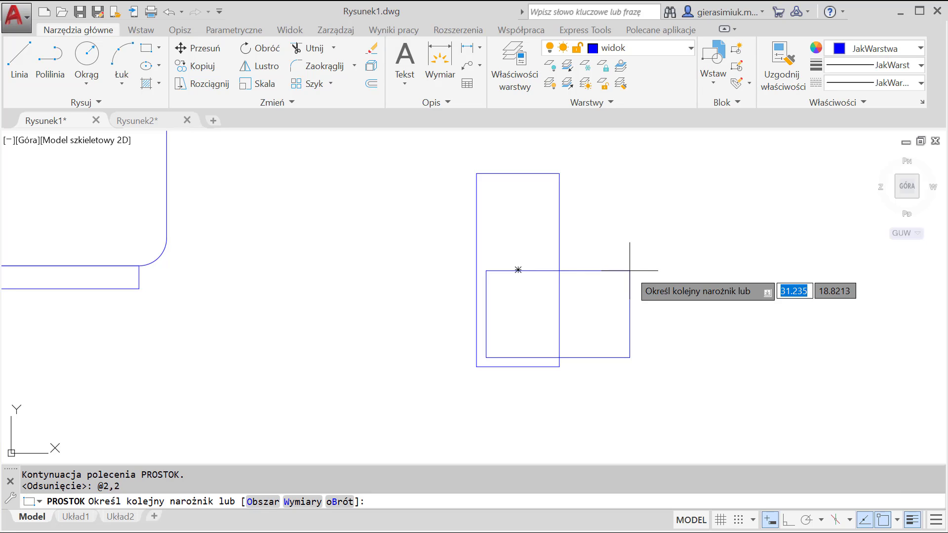
{"action": "type", "text": "@"}
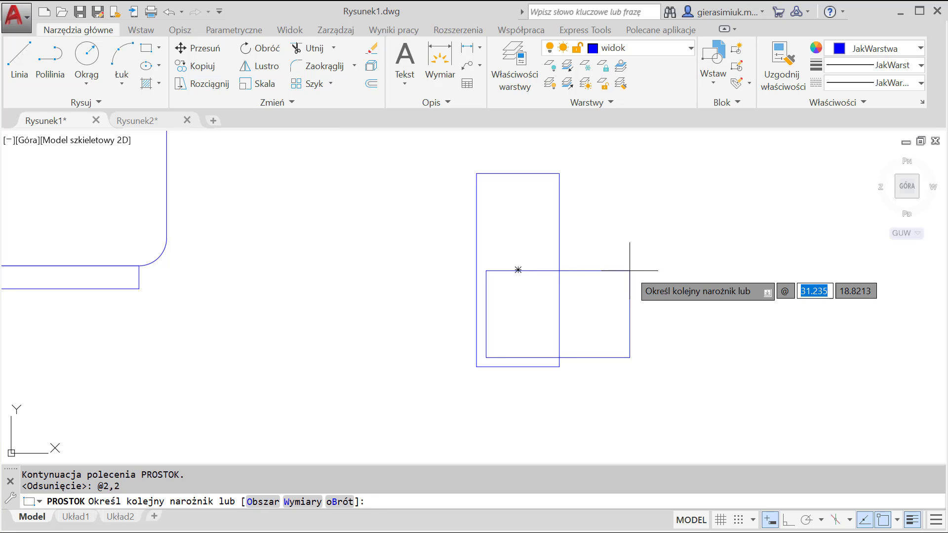
{"action": "type", "text": "14"}
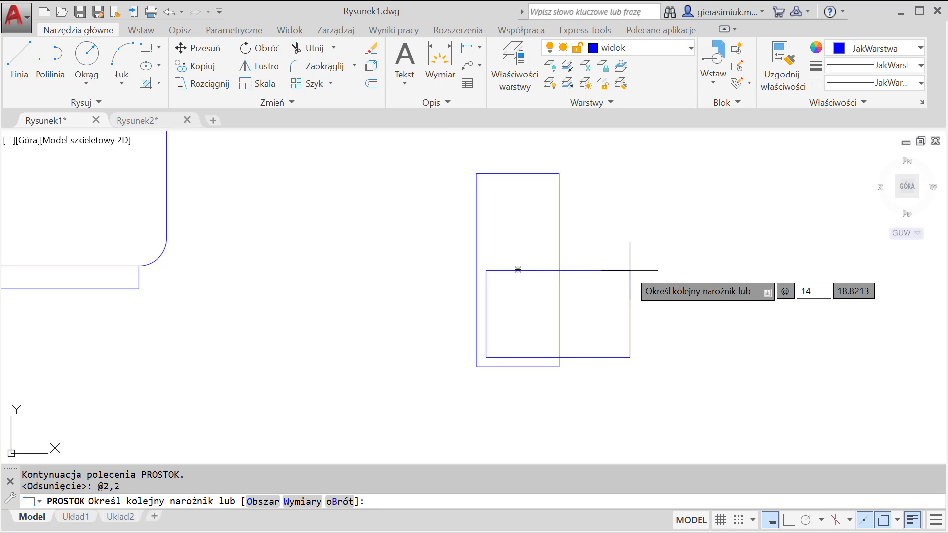
{"action": "key", "text": "Tab"}
{"action": "type", "text": "8"}
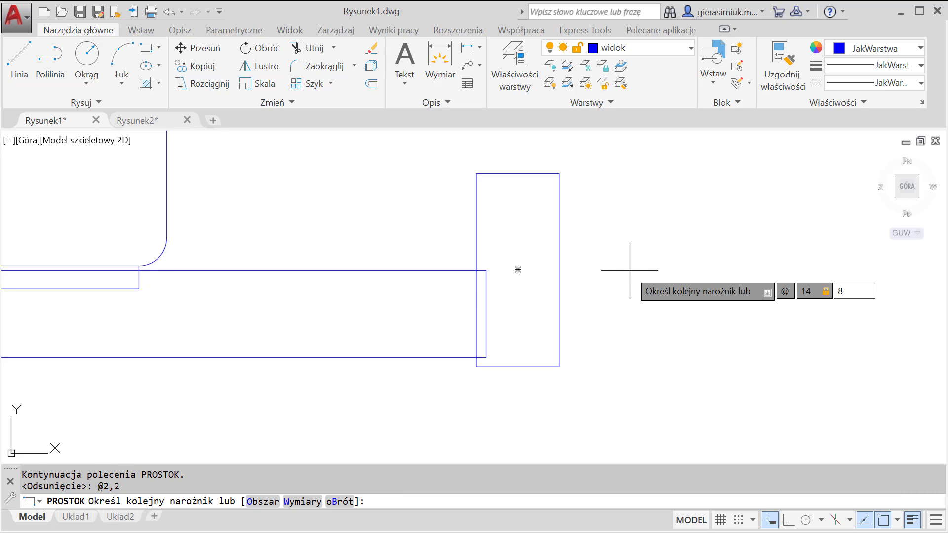
{"action": "key", "text": "Return"}
{"action": "middle_click_drag", "start_coordinate": [413, 305], "coordinate": [449, 333]}
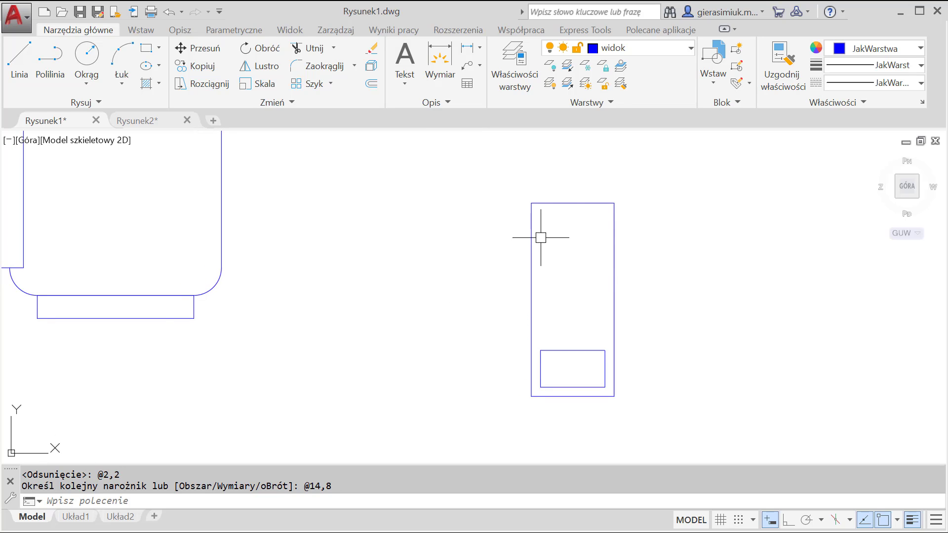
- Clear the stray selection, bring the armchair back into view, and start RECTANGLE via 'ro'
{"action": "left_click", "coordinate": [541, 212]}
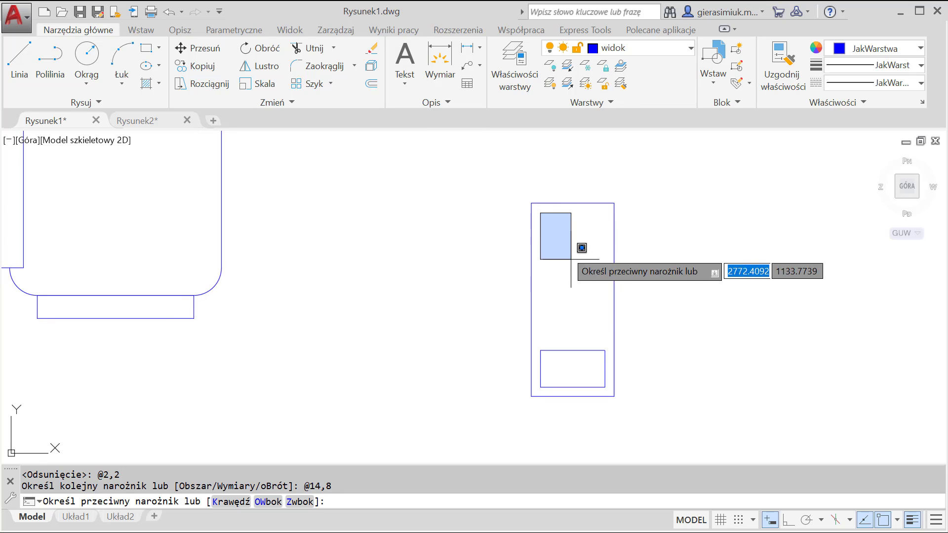
{"action": "left_click", "coordinate": [605, 339]}
{"action": "scroll", "coordinate": [532, 204], "scroll_direction": "up", "scroll_amount": 2}
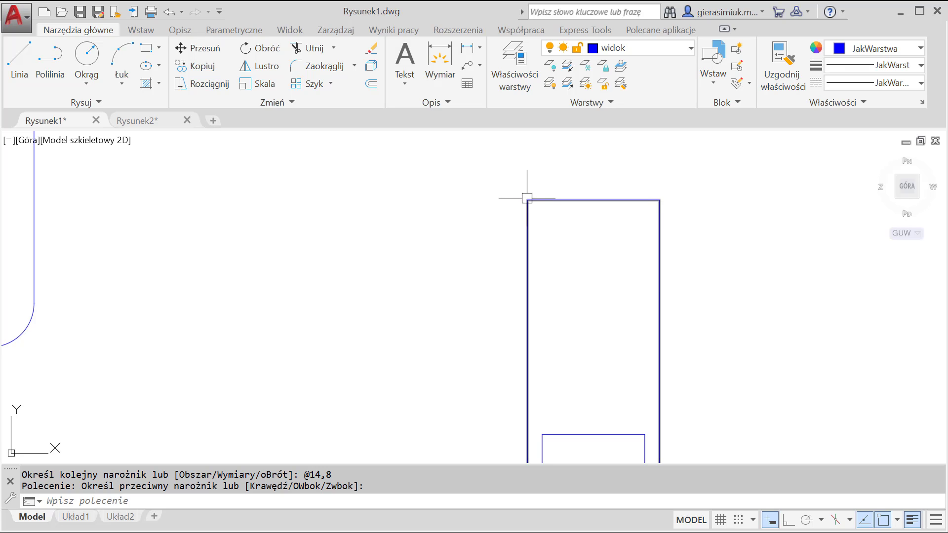
{"action": "scroll", "coordinate": [521, 199], "scroll_direction": "down", "scroll_amount": 3}
{"action": "middle_click_drag", "start_coordinate": [390, 192], "coordinate": [437, 196]}
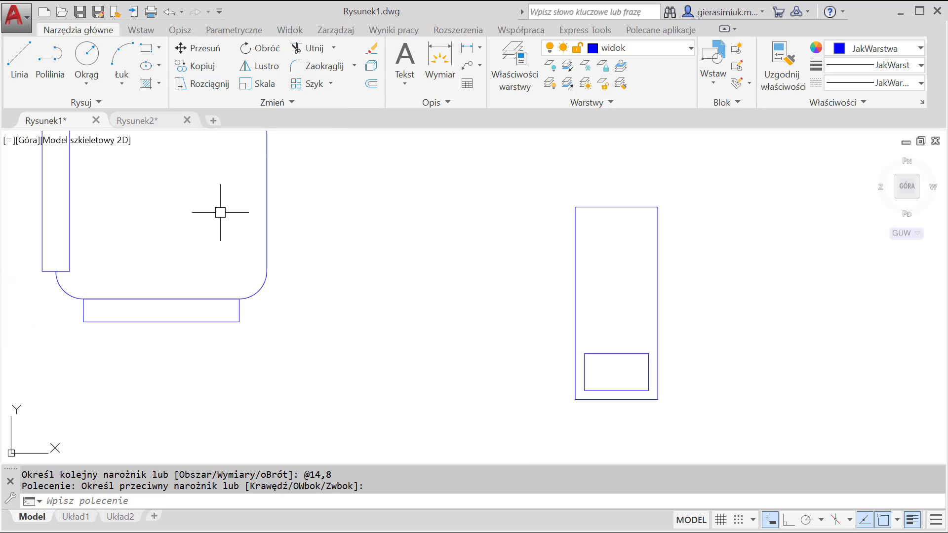
{"action": "type", "text": "pro"}
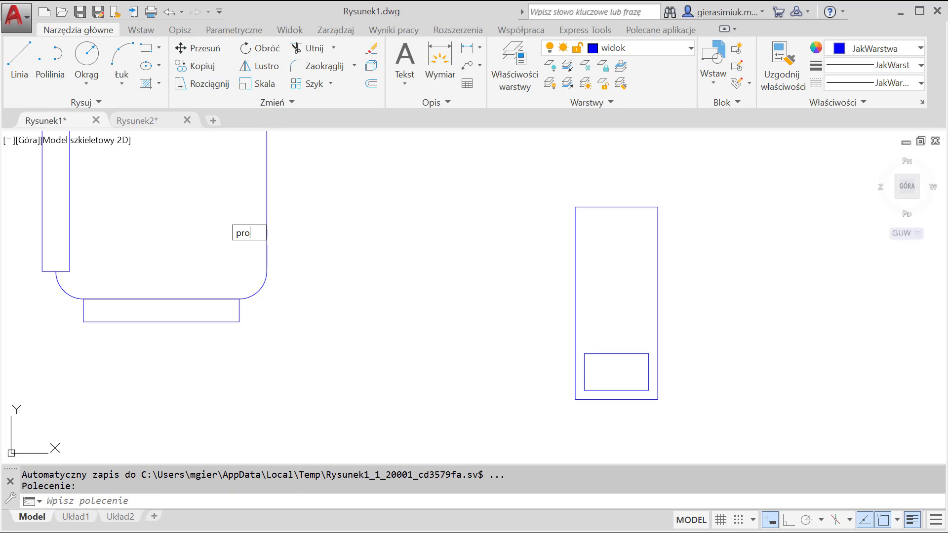
{"action": "key", "text": "Return"}
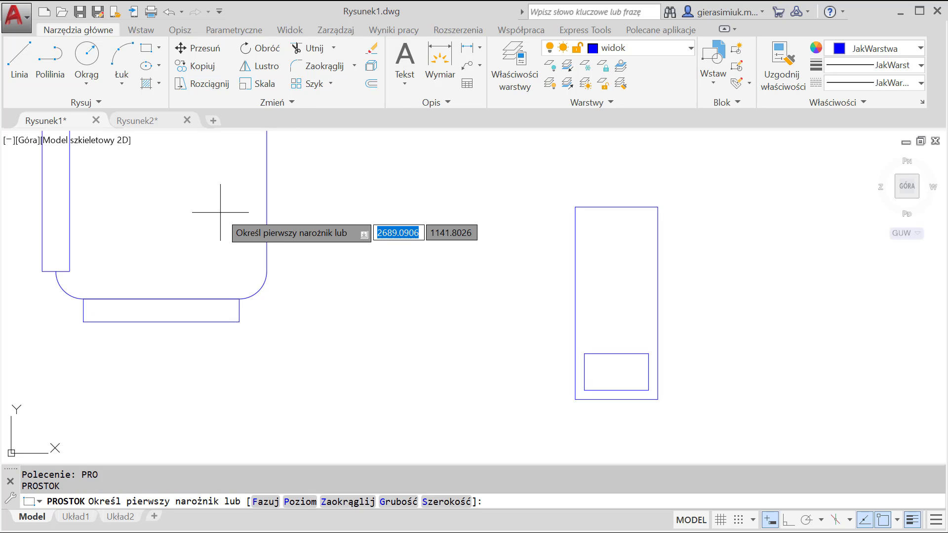
- With Ortho on, place the first corner at 2,-2 from the cabinet's top-left corner
{"action": "key", "text": "F8"}
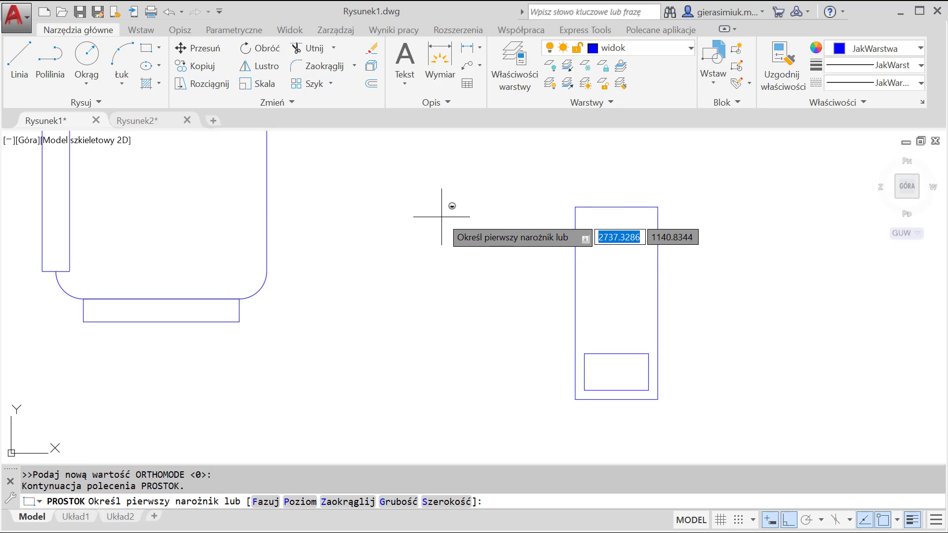
{"action": "right_click", "coordinate": [442, 218], "text": "shift"}
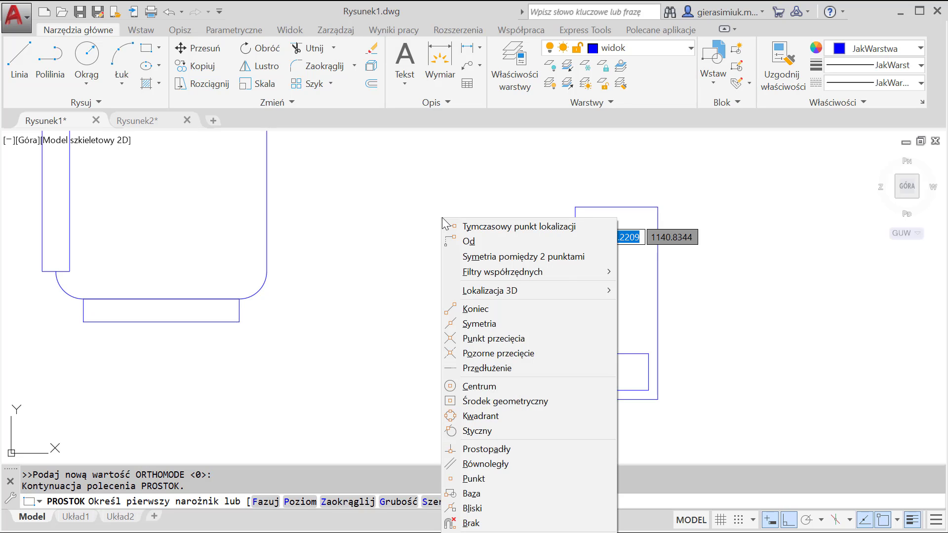
{"action": "left_click", "coordinate": [484, 241]}
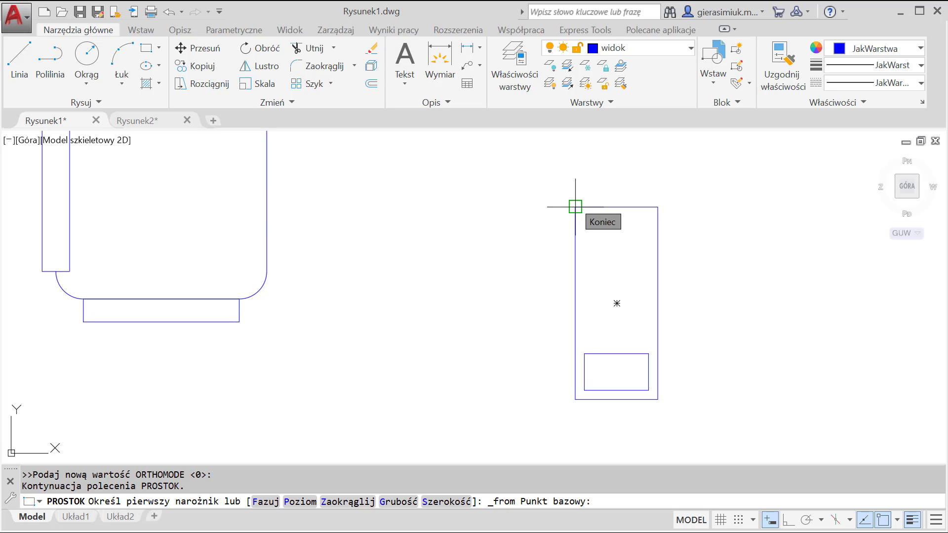
{"action": "left_click", "coordinate": [575, 206]}
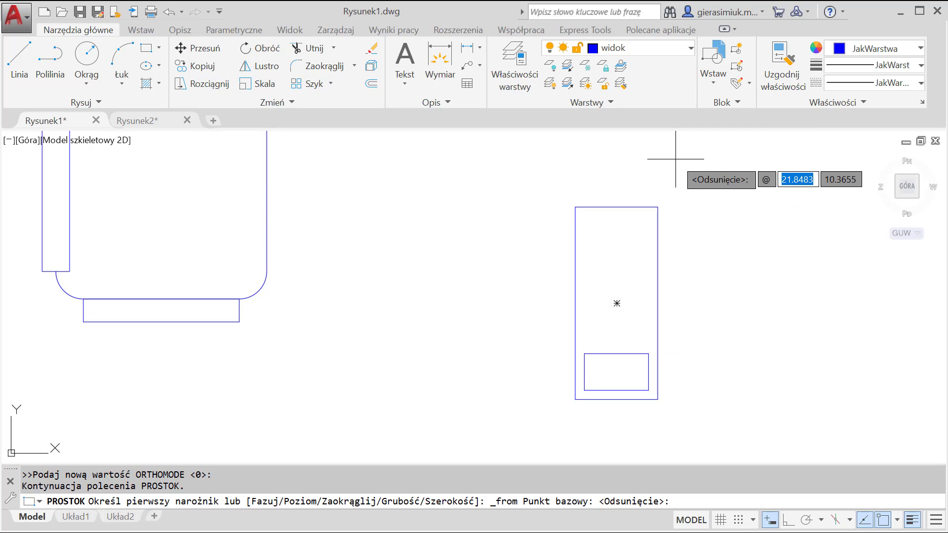
{"action": "type", "text": "2"}
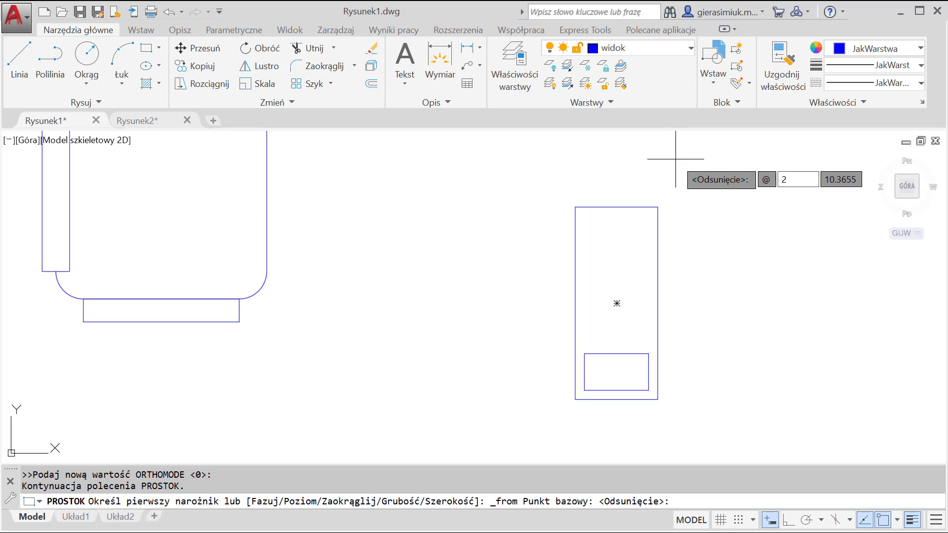
{"action": "key", "text": "Tab"}
{"action": "type", "text": "-"}
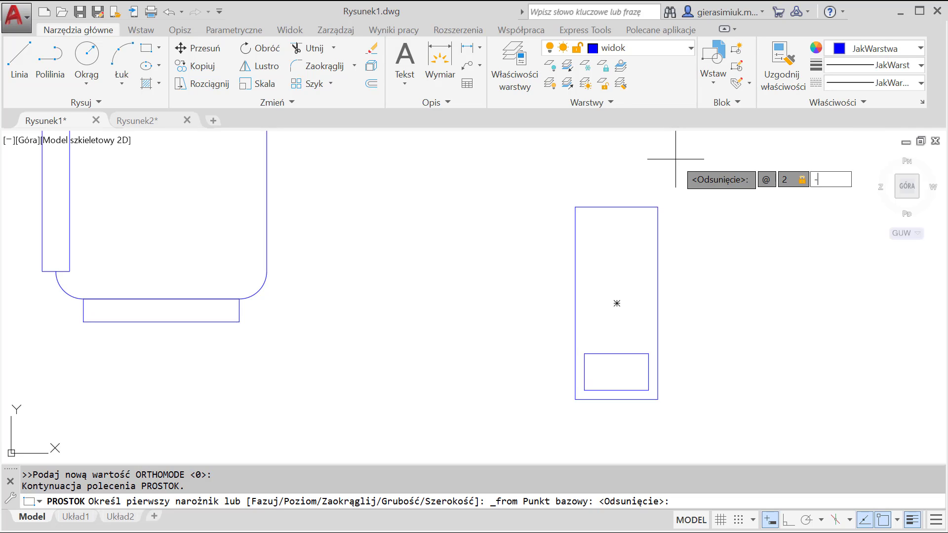
{"action": "type", "text": "2"}
{"action": "key", "text": "Return"}
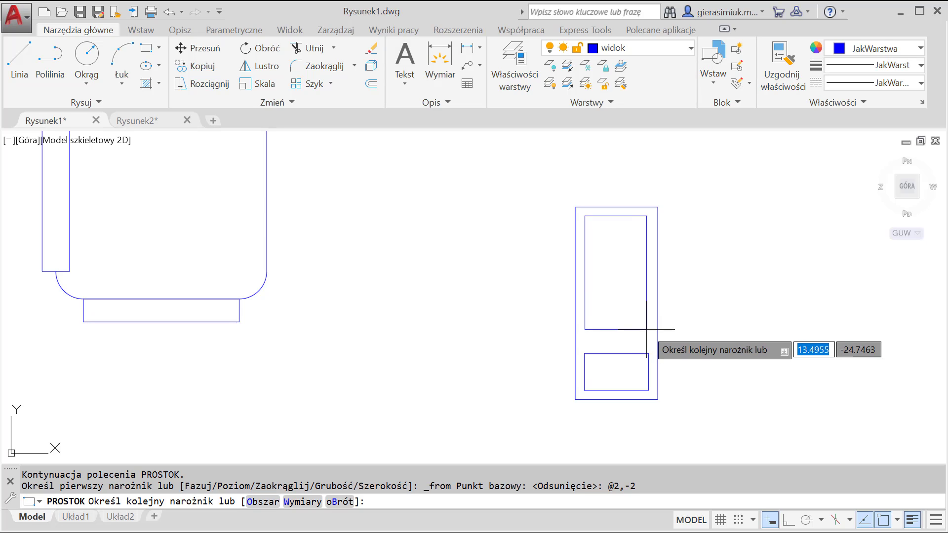
- Complete the upper inner rectangle with opposite corner 14,-28
{"action": "type", "text": "14"}
{"action": "key", "text": "Tab"}
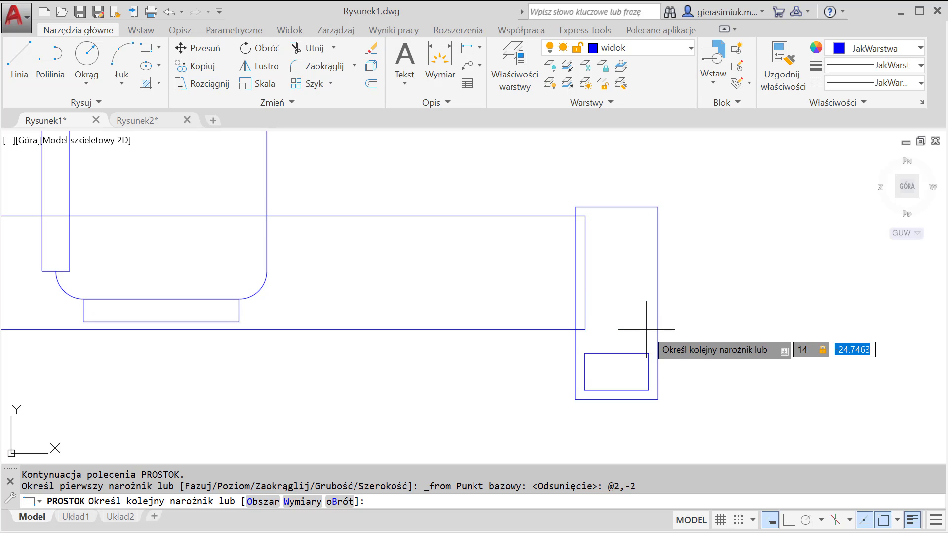
{"action": "type", "text": "-2"}
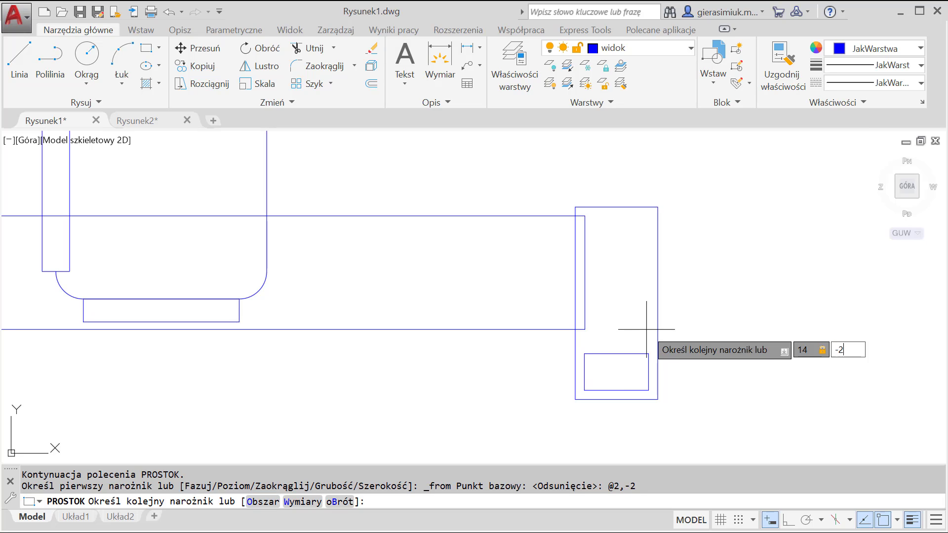
{"action": "type", "text": "8"}
{"action": "key", "text": "Return"}
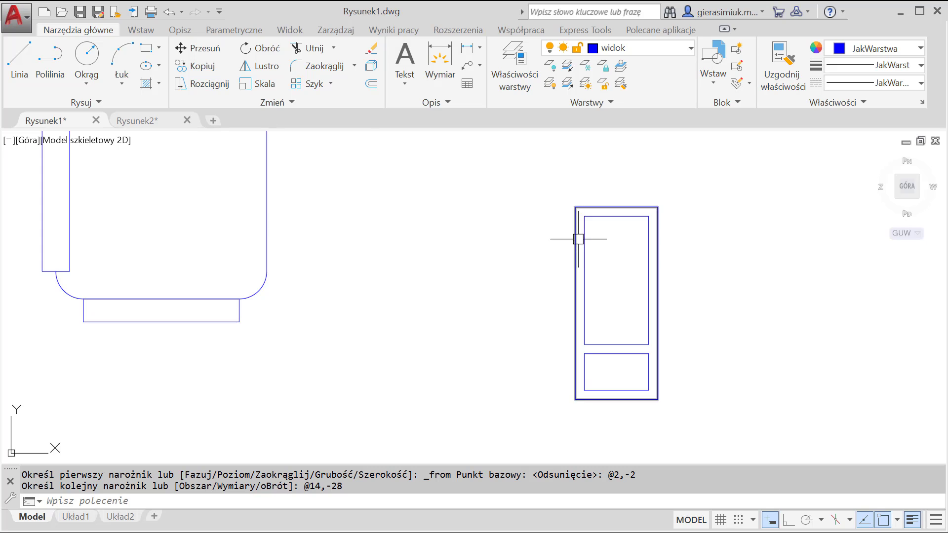
{"action": "scroll", "coordinate": [578, 239], "scroll_direction": "down", "scroll_amount": 3}
- Recentre the view so the armchair and cabinet sit side by side
{"action": "middle_click_drag", "start_coordinate": [508, 318], "coordinate": [494, 313]}
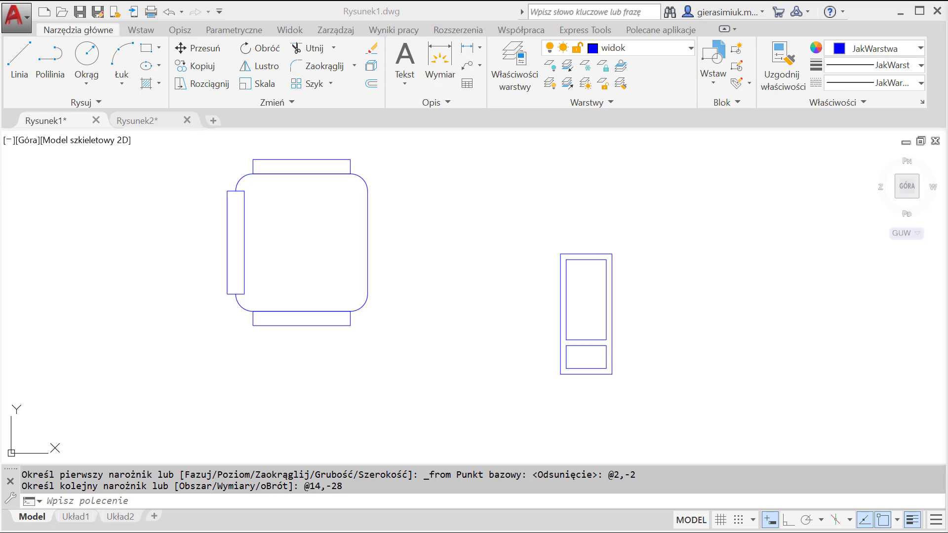
{"action": "left_click", "coordinate": [725, 226]}
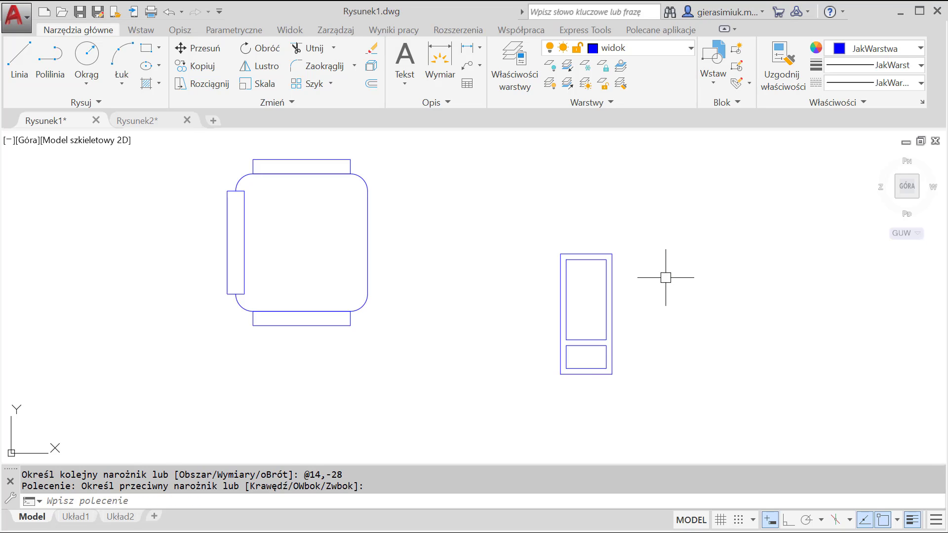